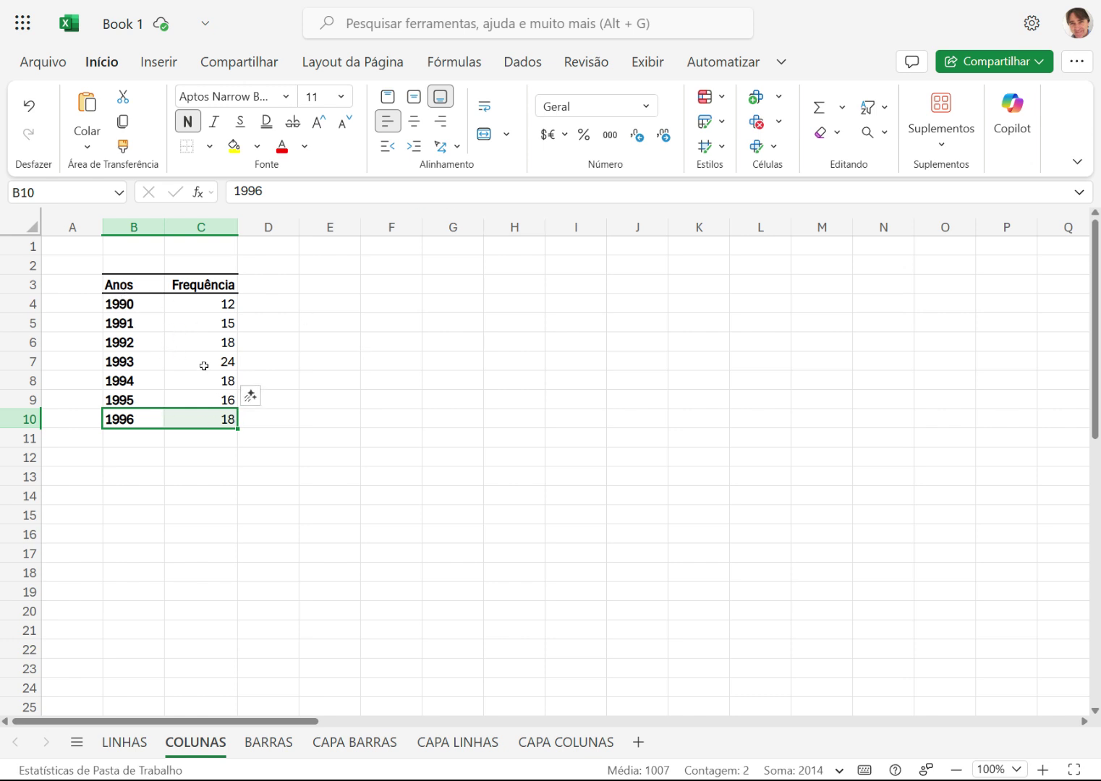
drag(135, 283, 123, 418)
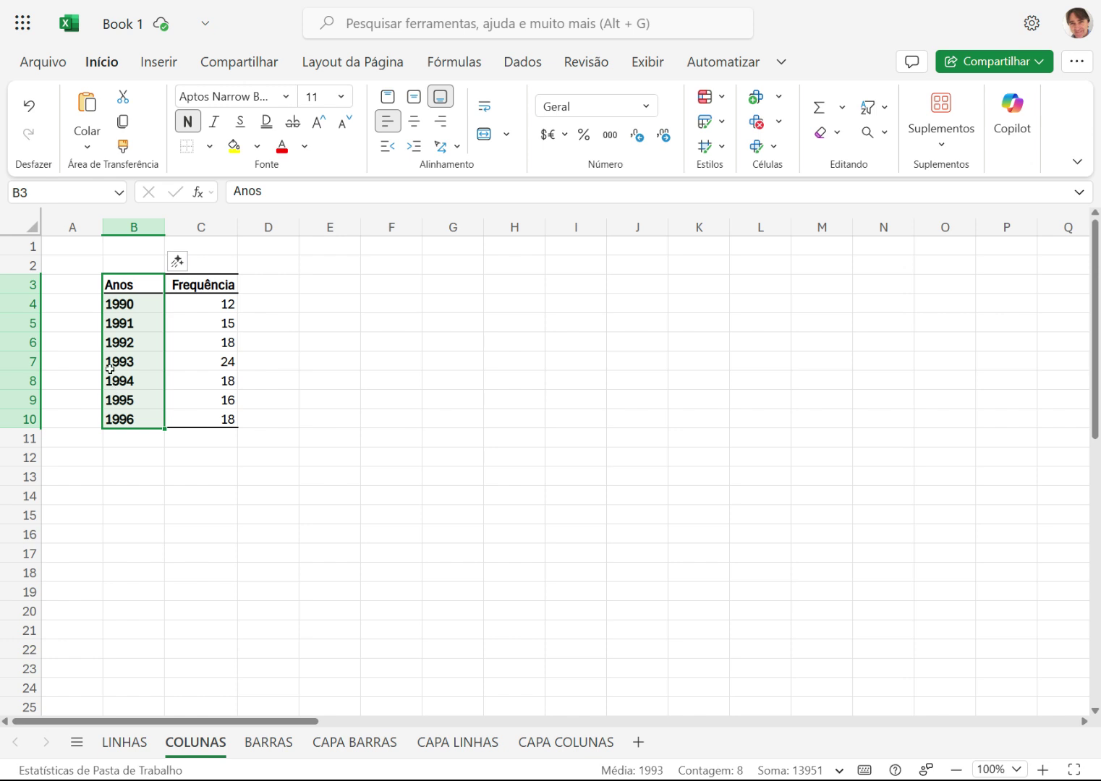
drag(113, 377, 224, 302)
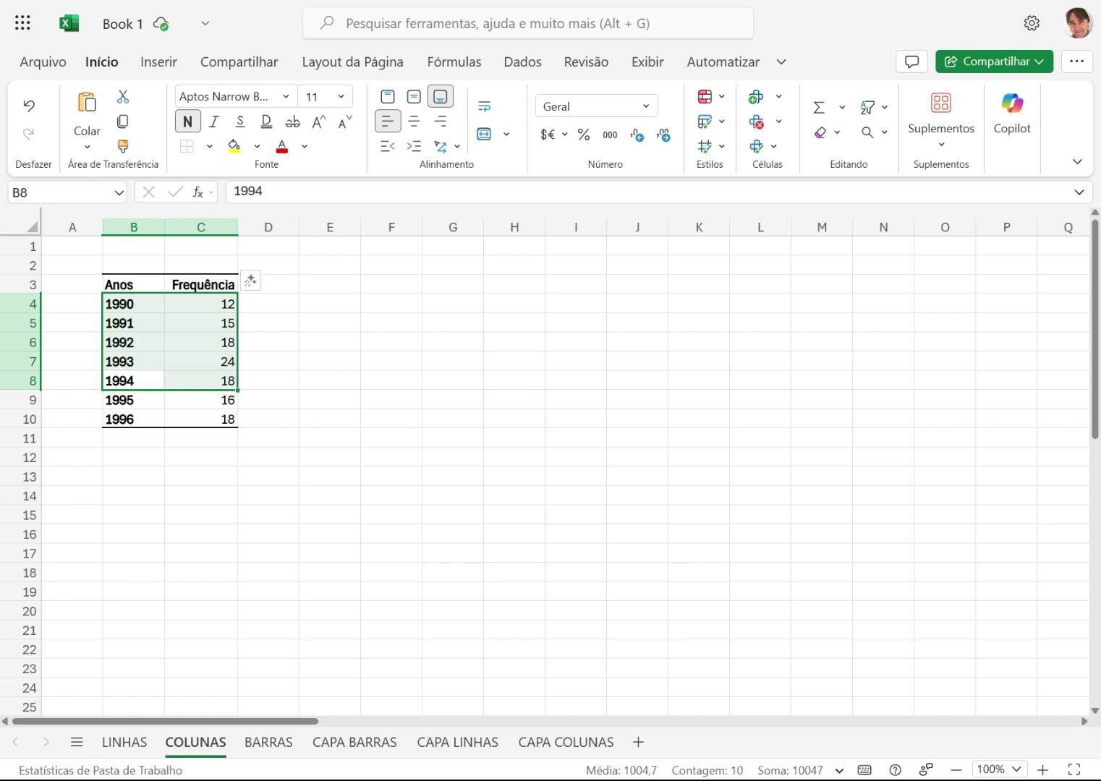
click(346, 347)
- Insert a 2D clustered column chart from the Anos and Frequência table in B3:C10
drag(140, 287, 204, 413)
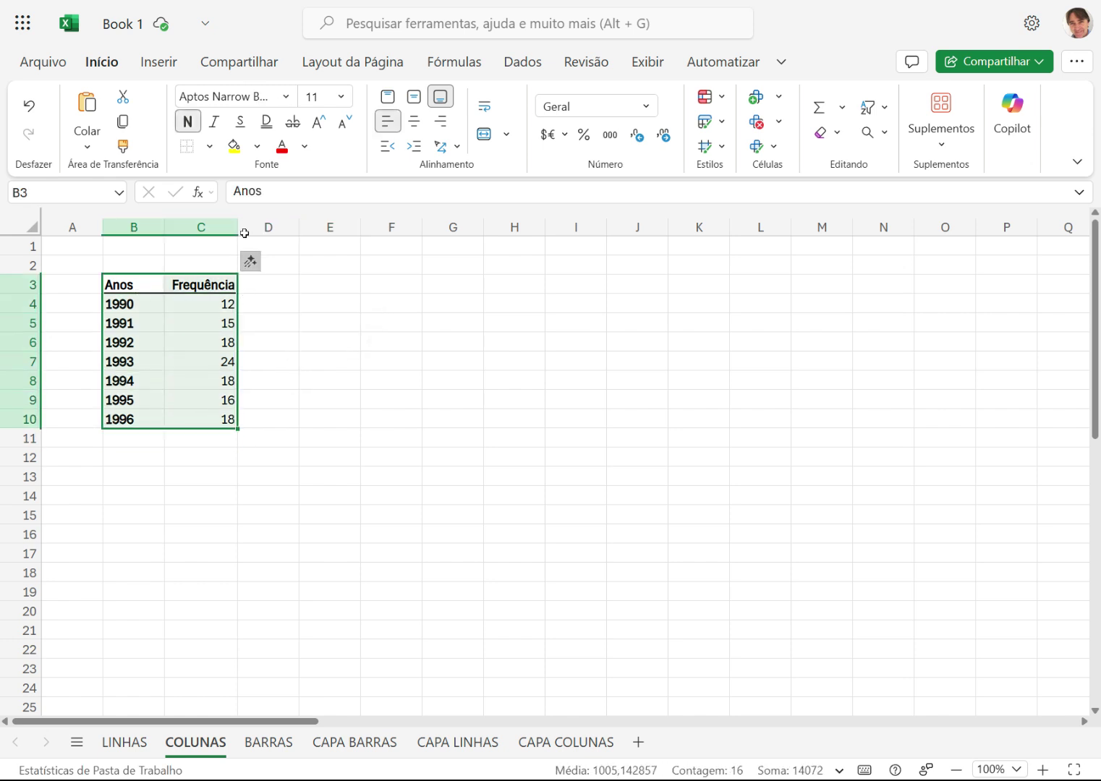
click(157, 73)
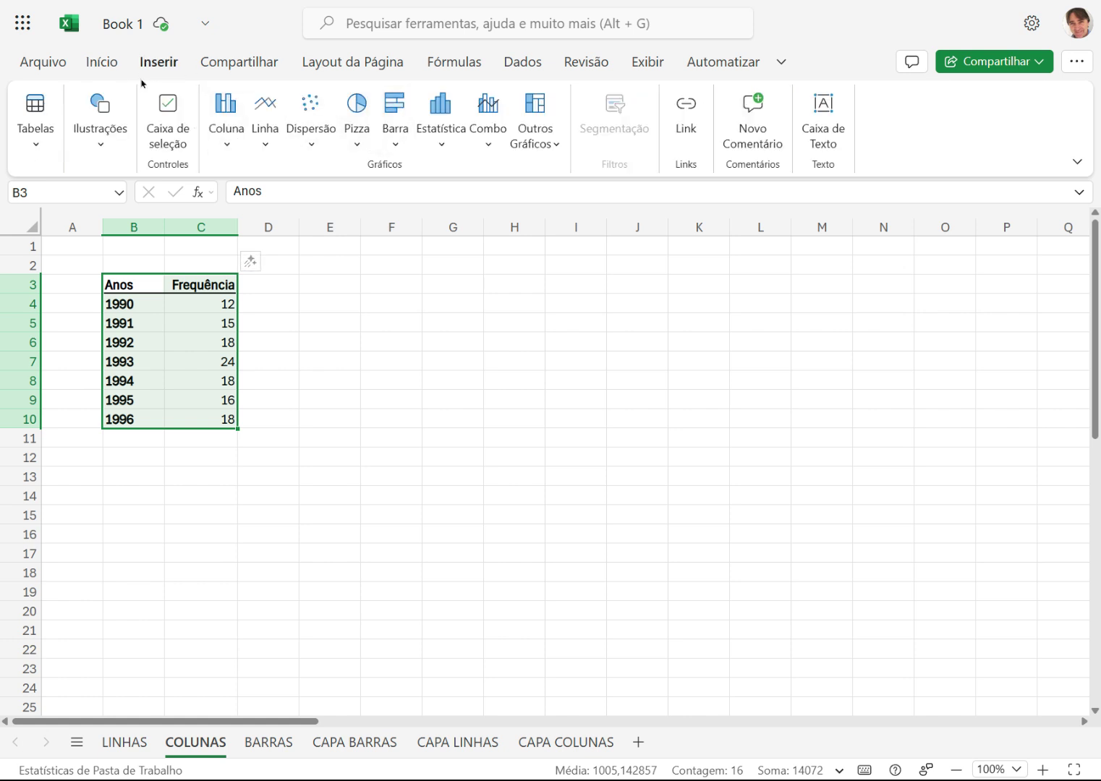
click(232, 149)
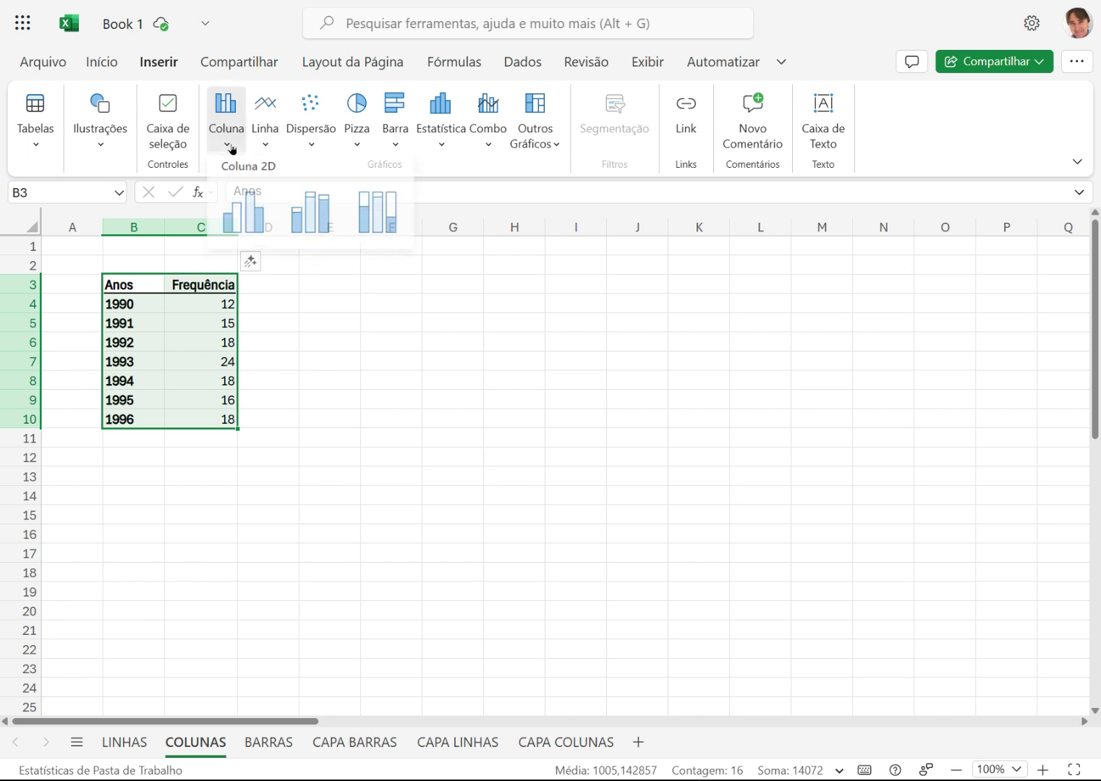
click(239, 219)
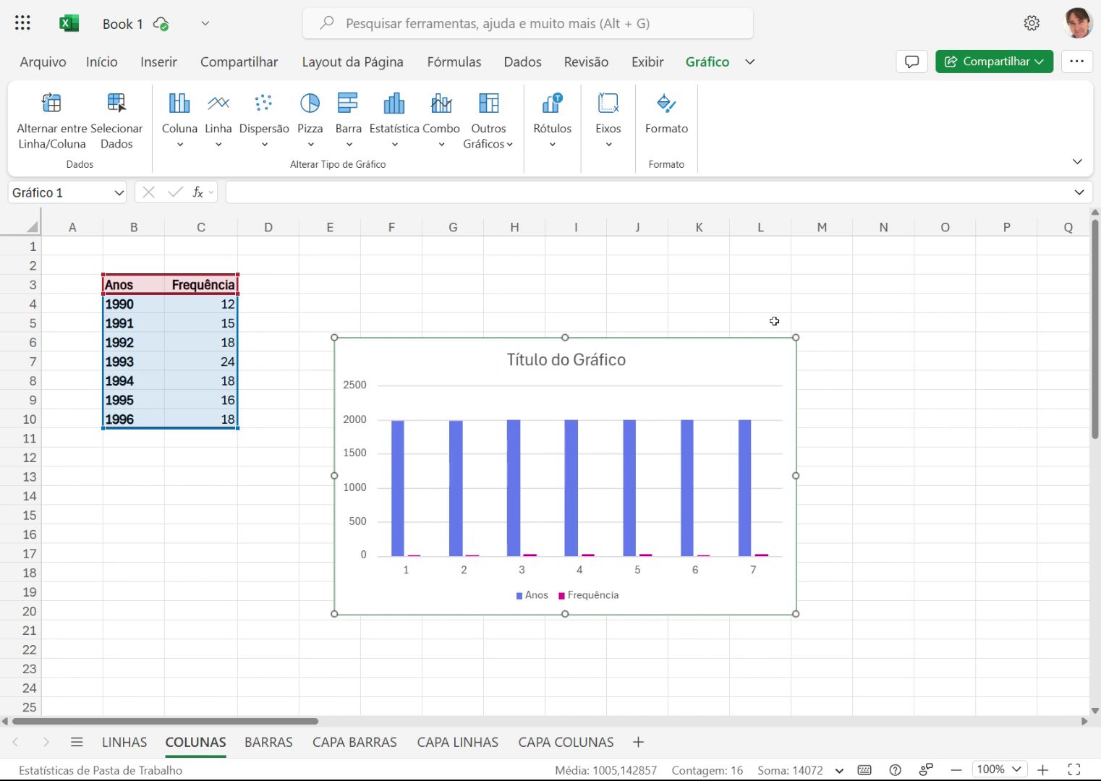
- Change the chart's source data range to C3:C10 so only the Frequência column is plotted
double_click(706, 359)
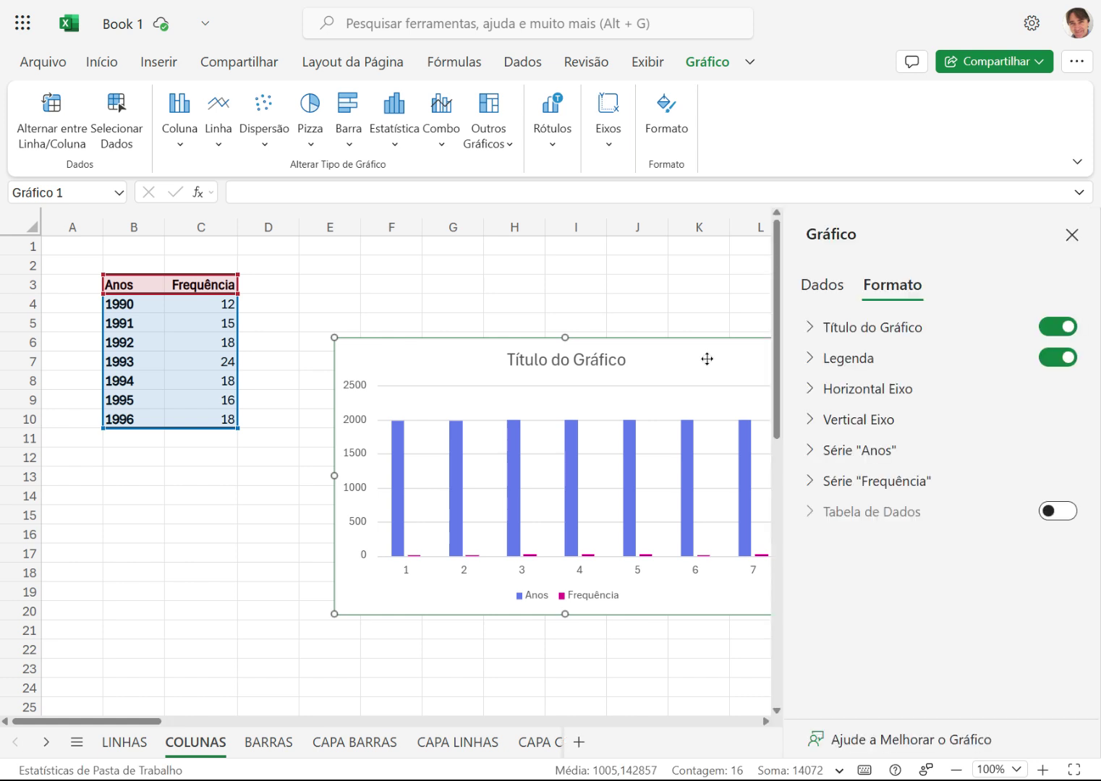
click(828, 287)
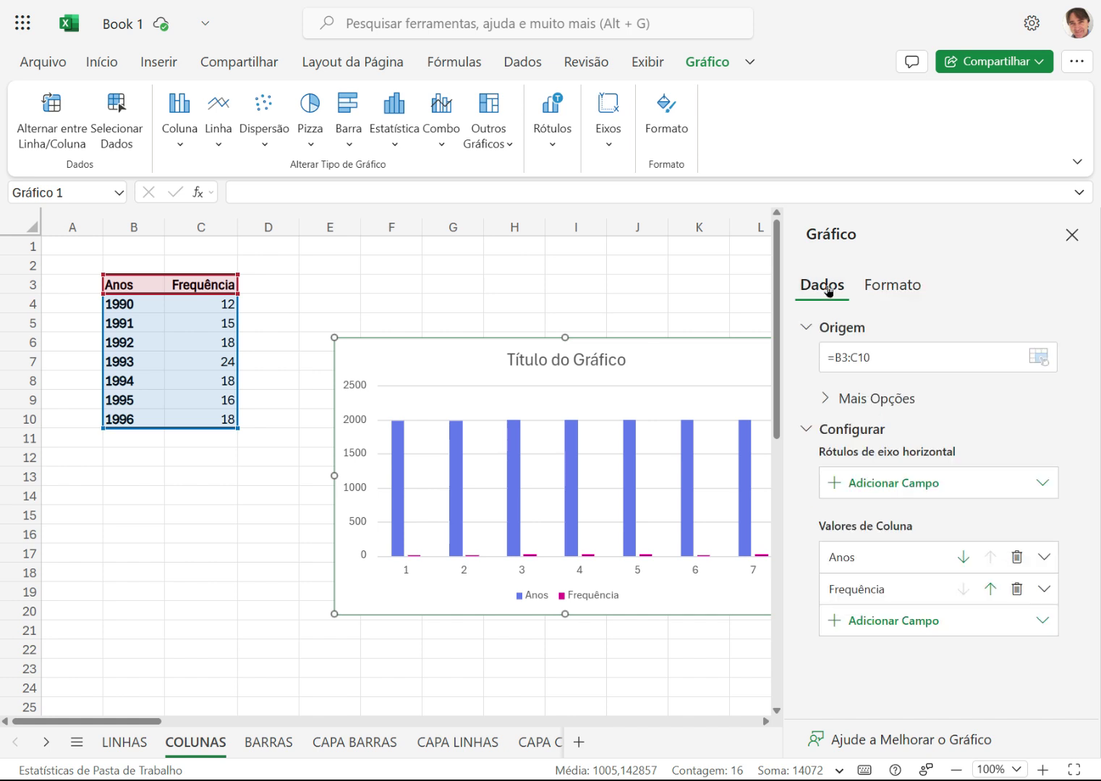
click(890, 357)
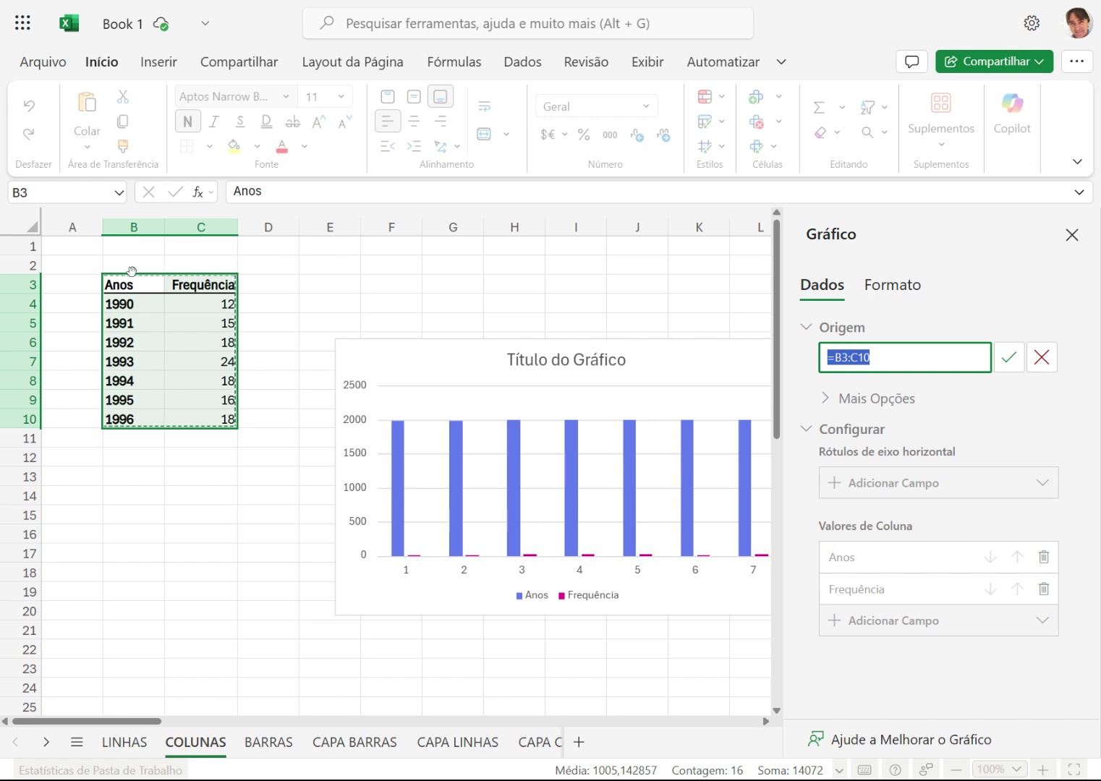
drag(221, 288, 223, 420)
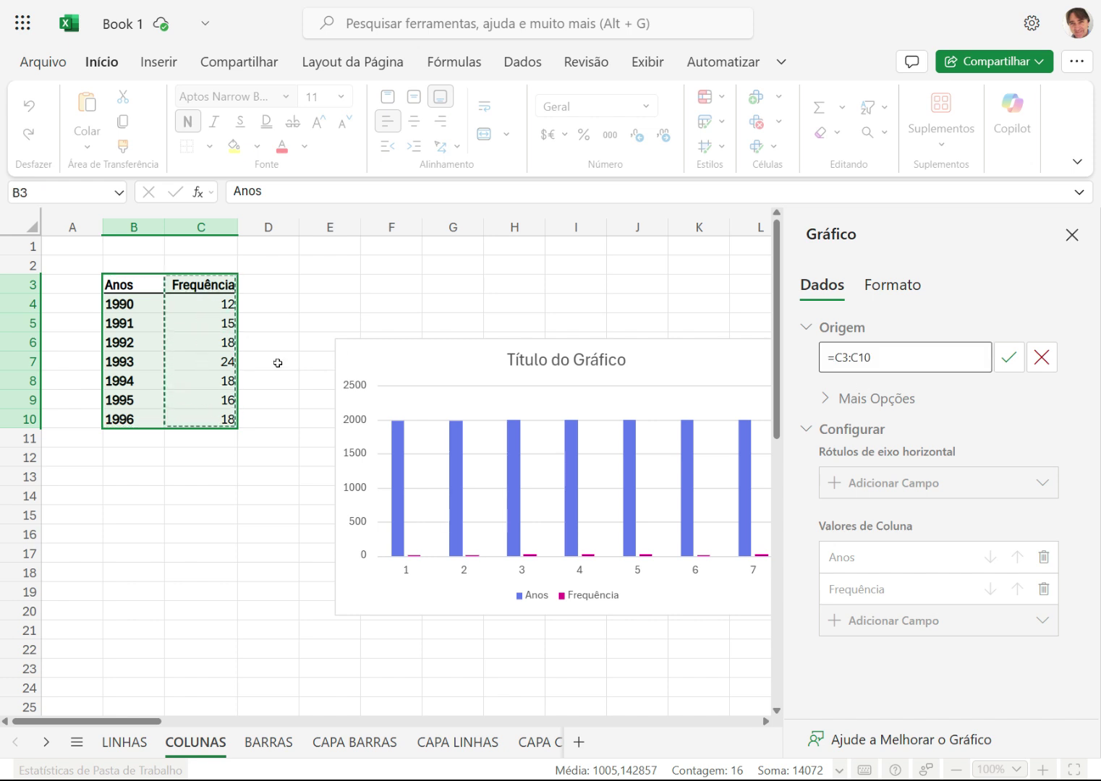
click(1006, 359)
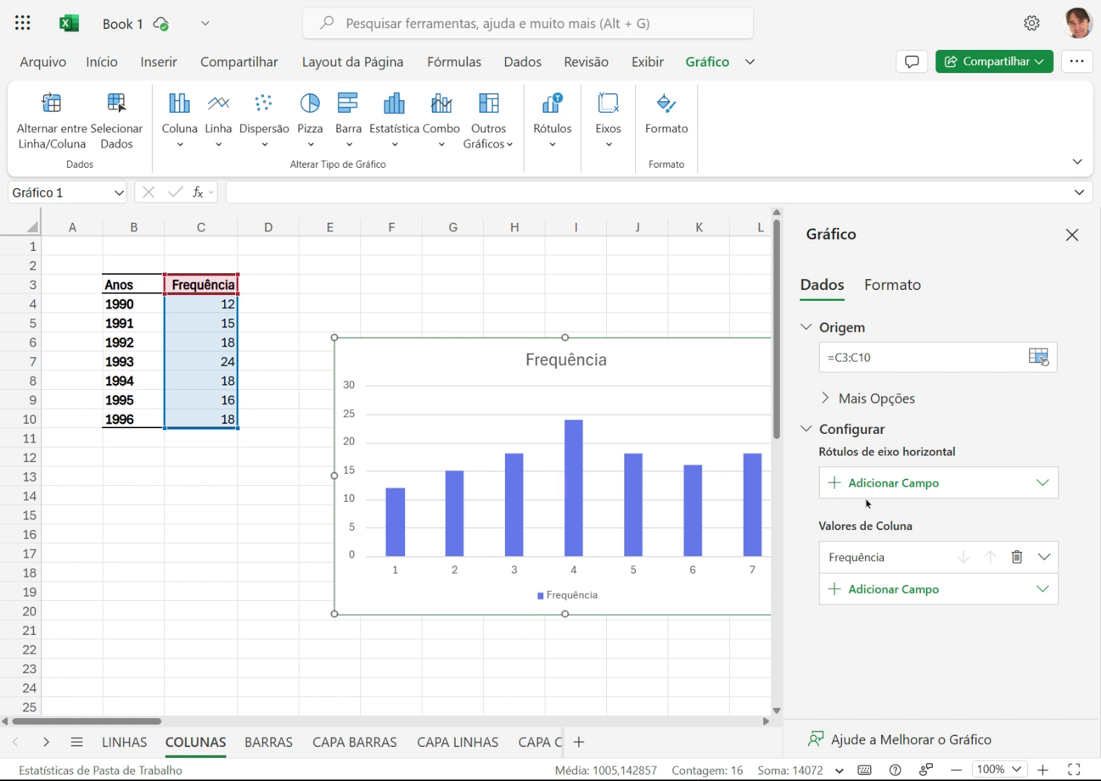
- Add a horizontal axis label field that takes the years from B4:B10
click(832, 482)
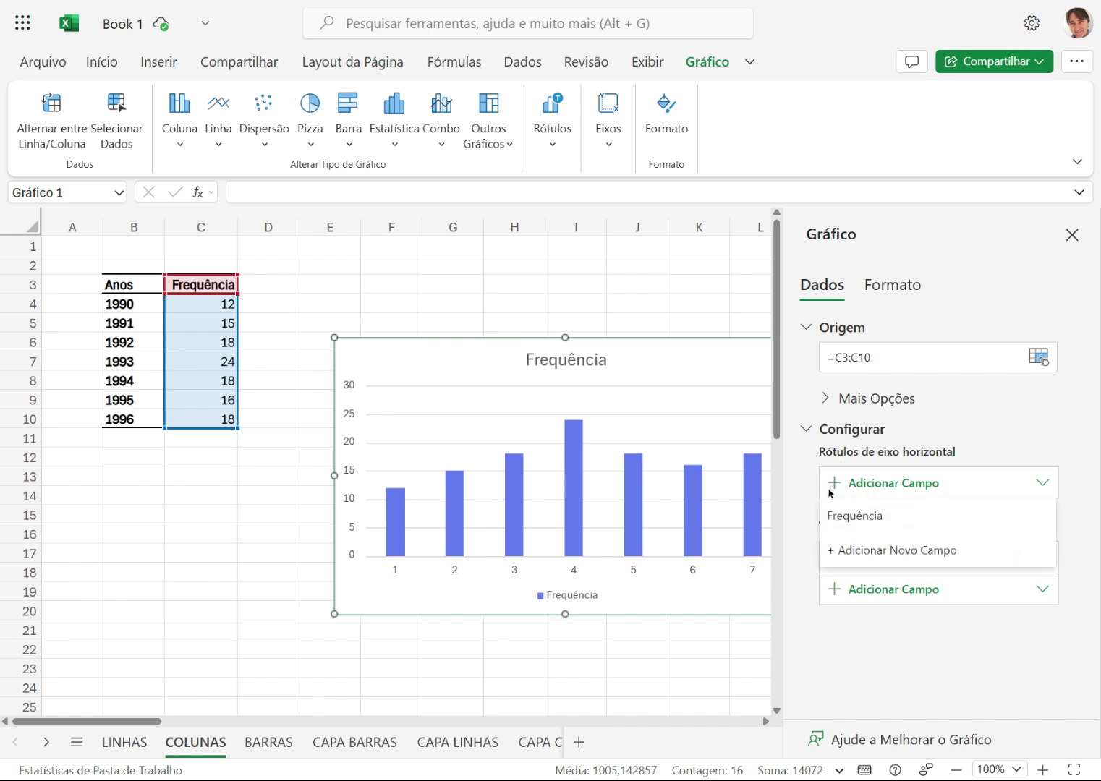
click(868, 551)
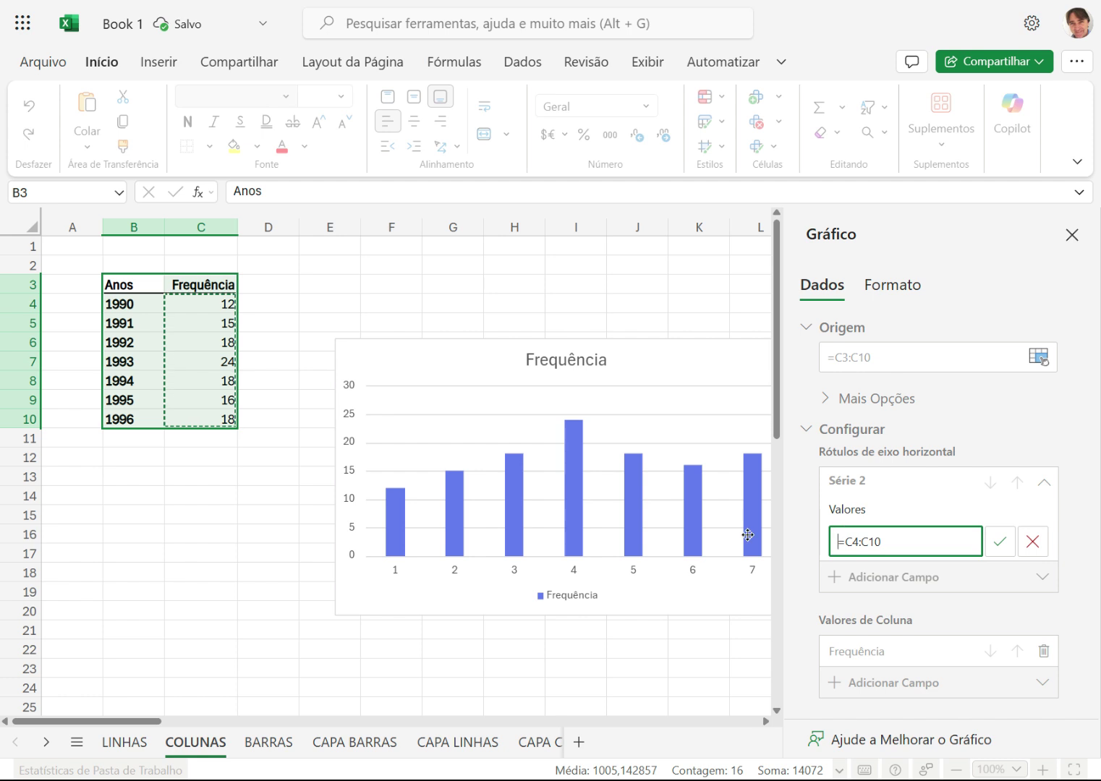
drag(882, 541, 814, 540)
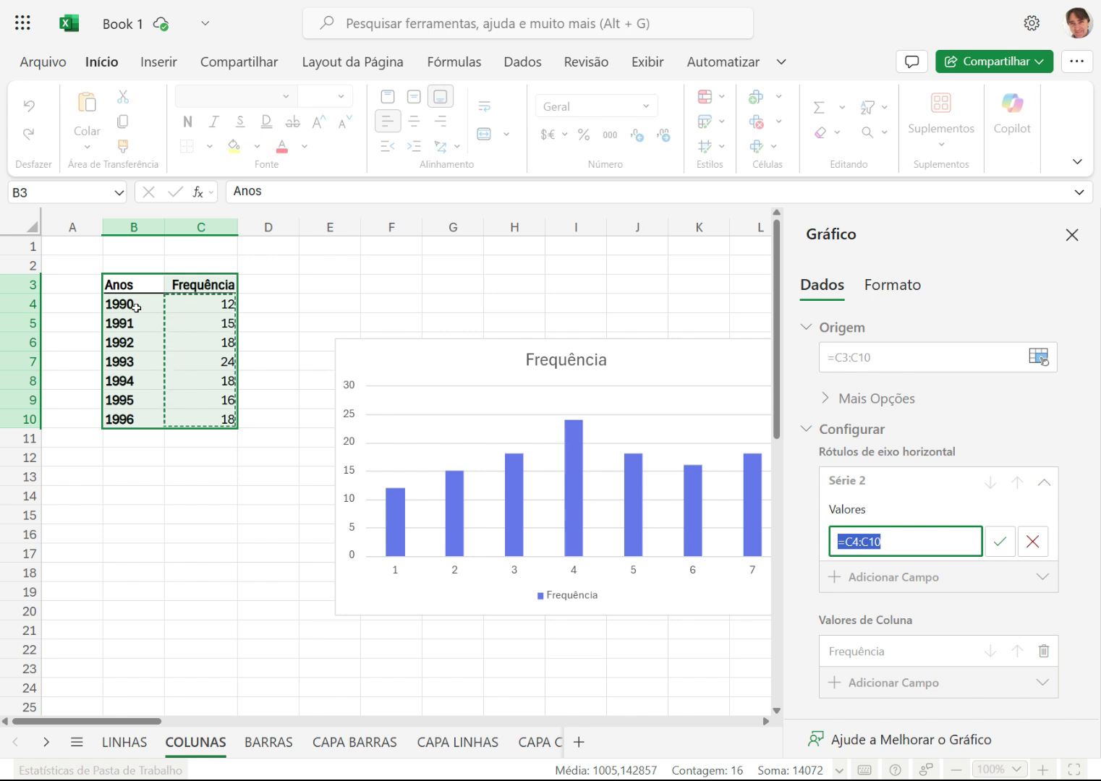
drag(135, 305, 133, 415)
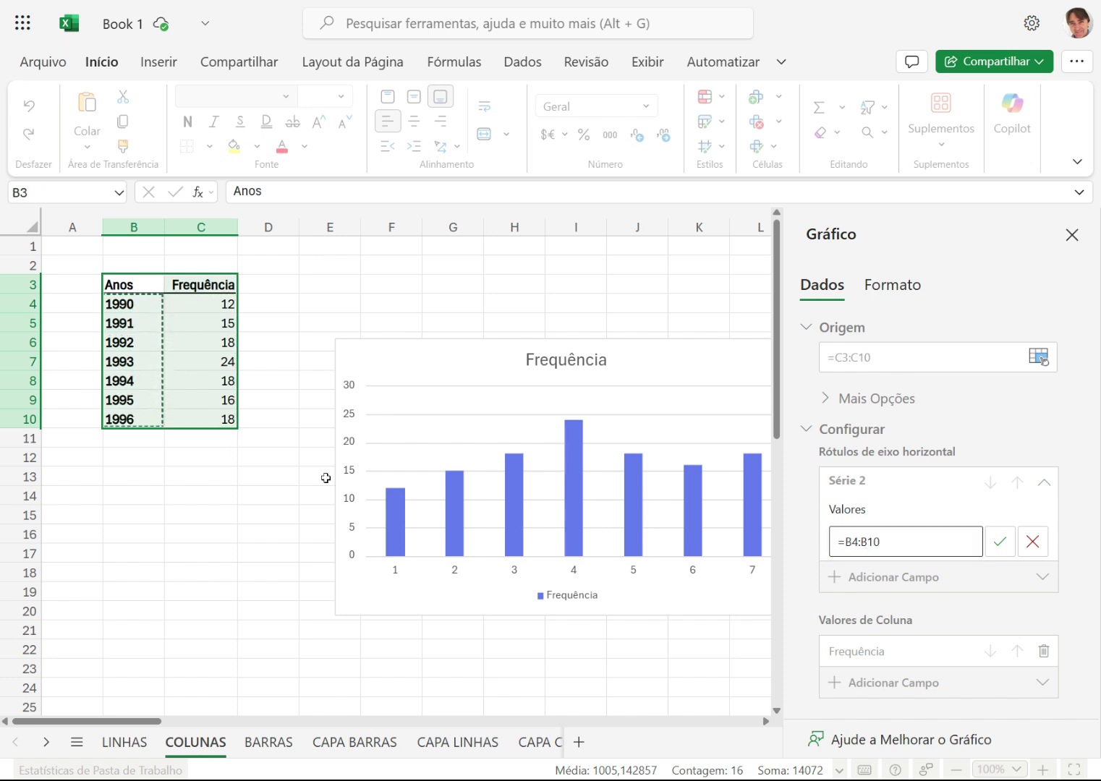
click(1000, 542)
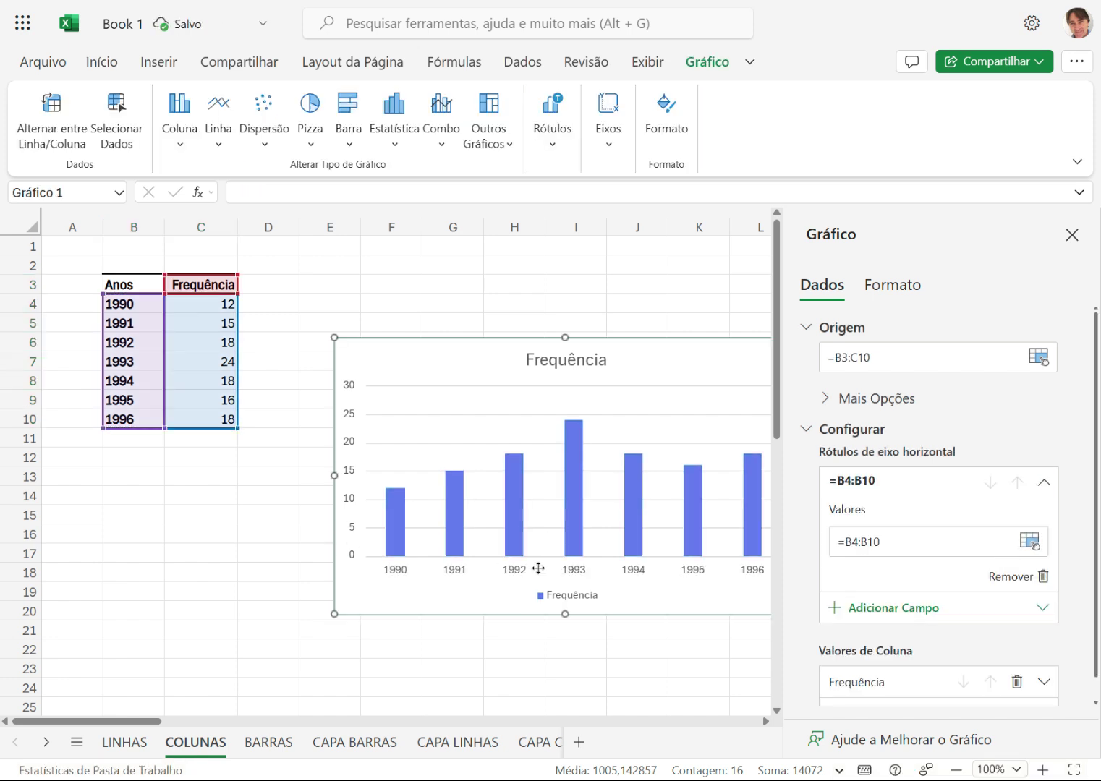
mouse_move(641, 556)
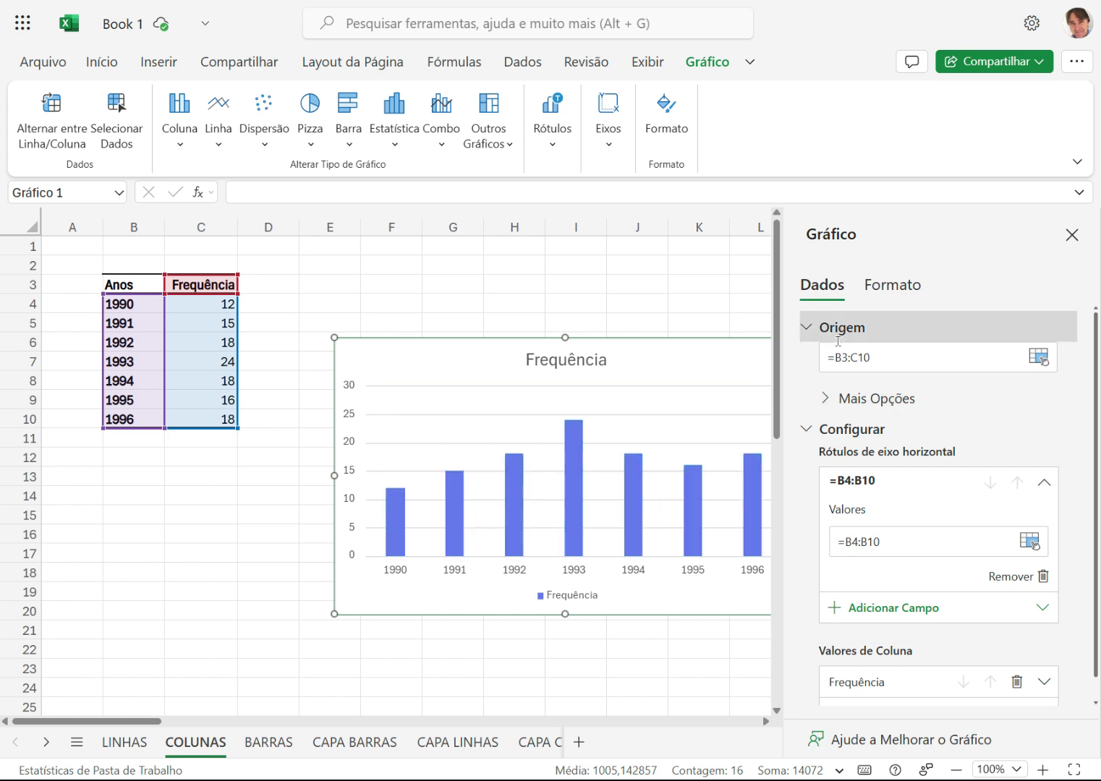
- Turn off the chart title and the legend in the chart formatting
click(878, 298)
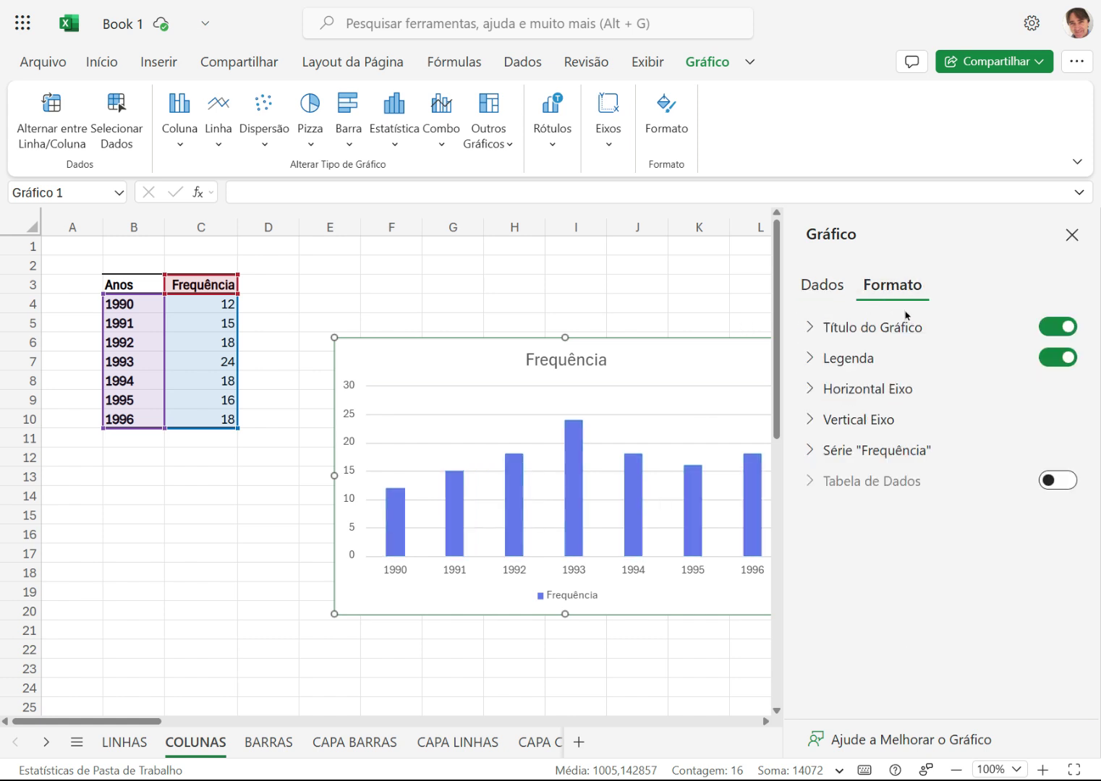
click(1047, 330)
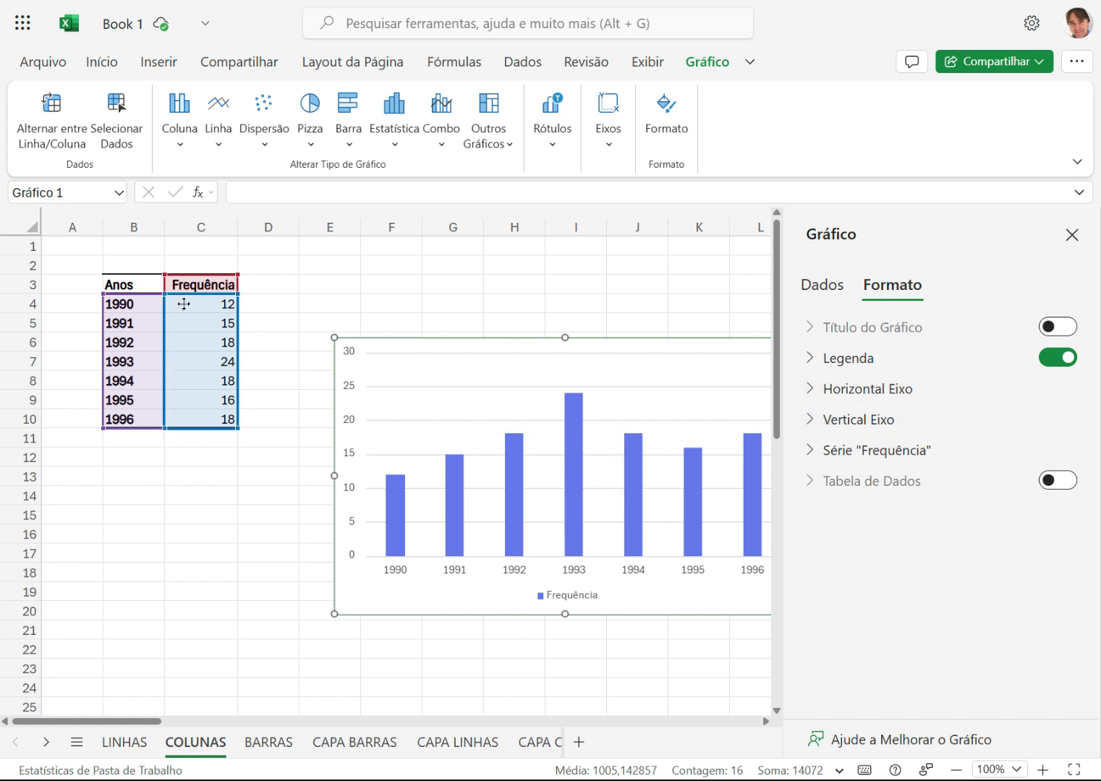
click(1049, 359)
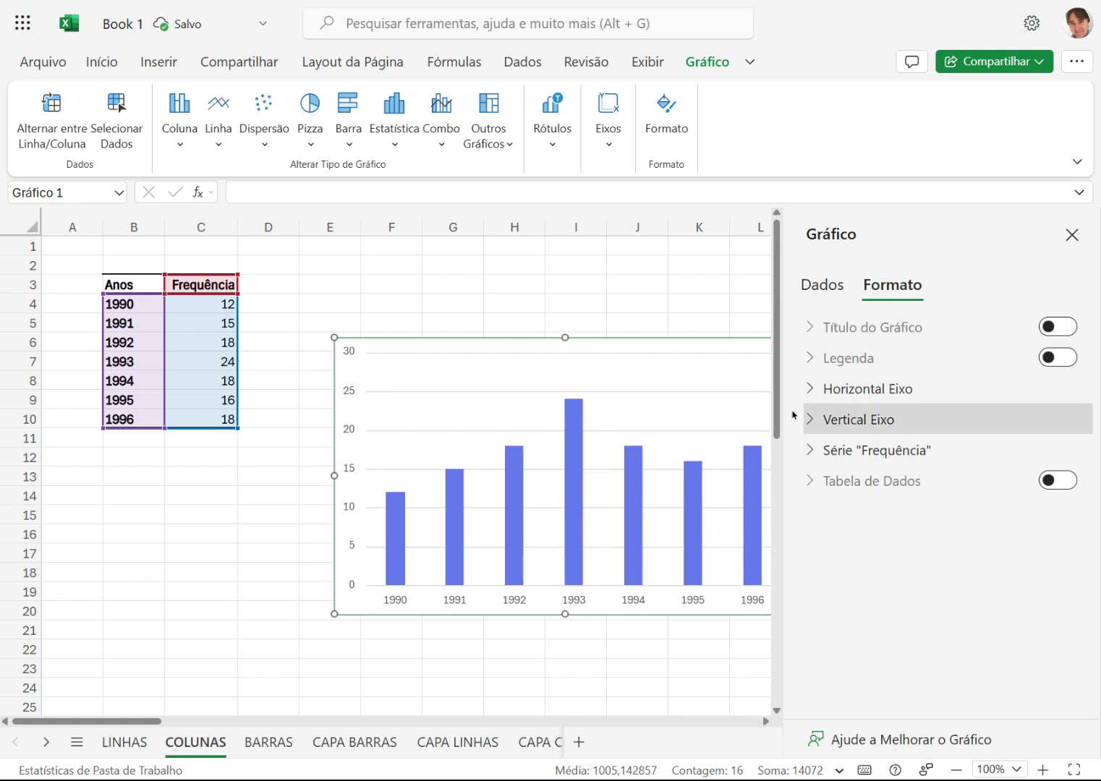
- Widen the columns by setting the horizontal axis gap width to 51
click(810, 388)
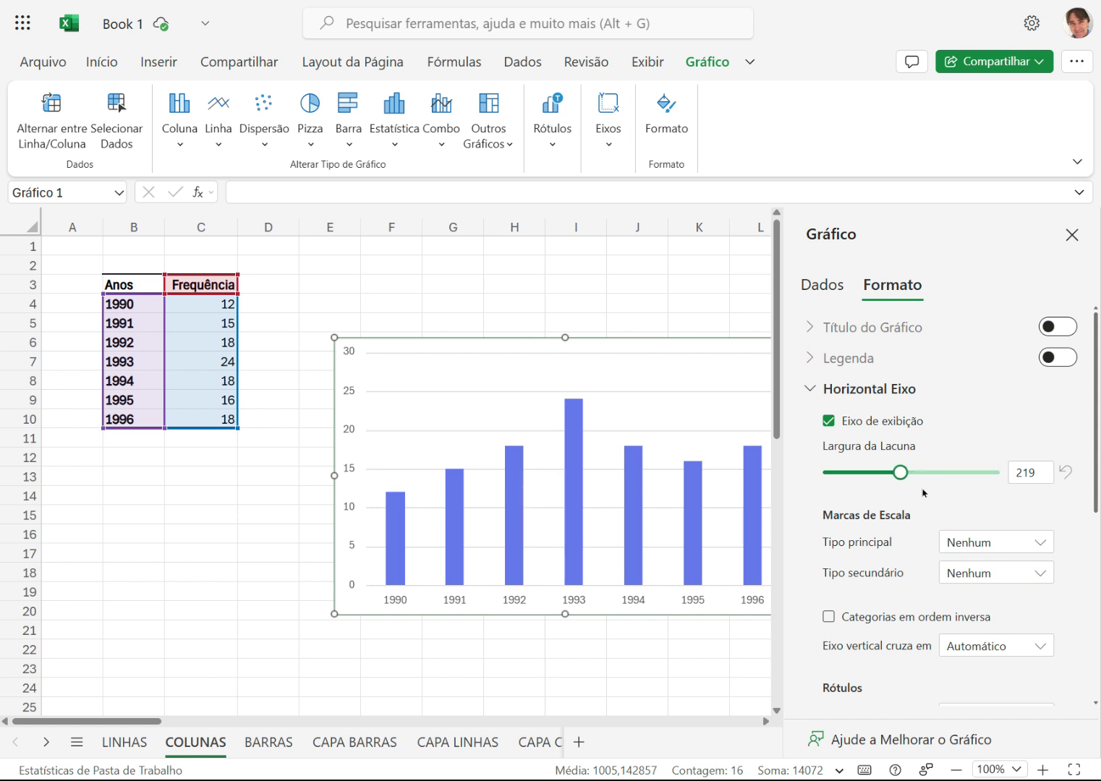
drag(899, 476, 842, 482)
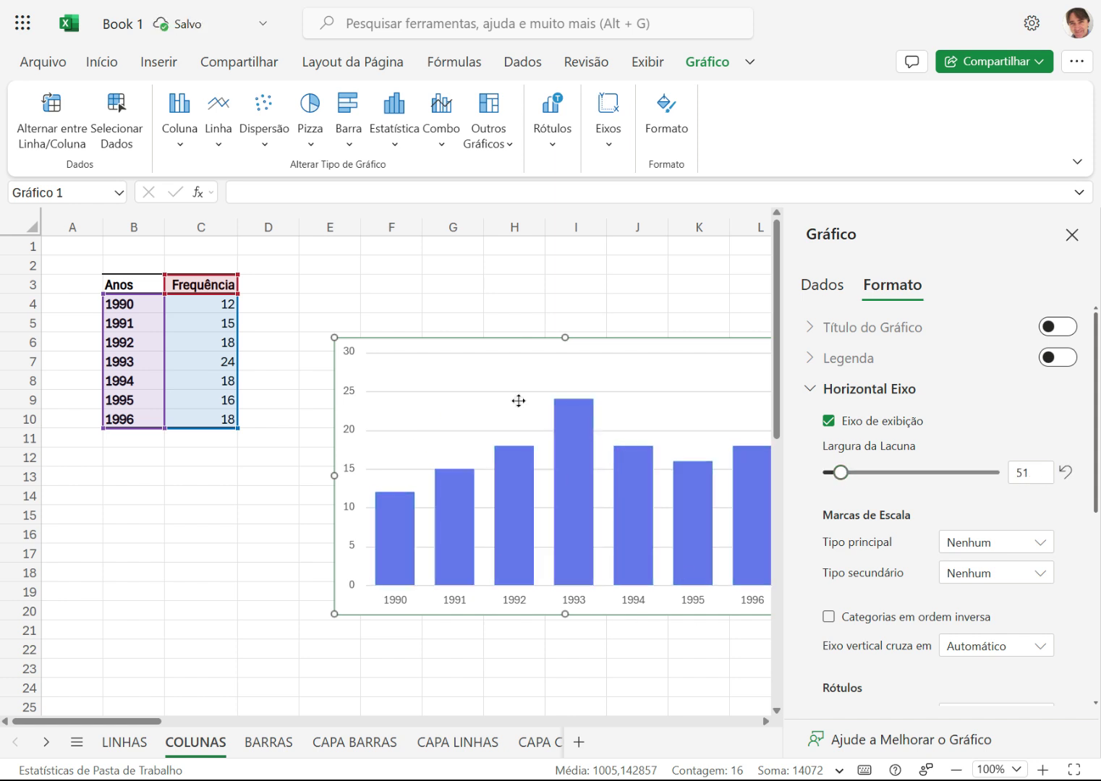
mouse_move(624, 478)
- Format the horizontal axis labels in Arial size 12 and colour the axis line black
scroll(966, 648, down, 2)
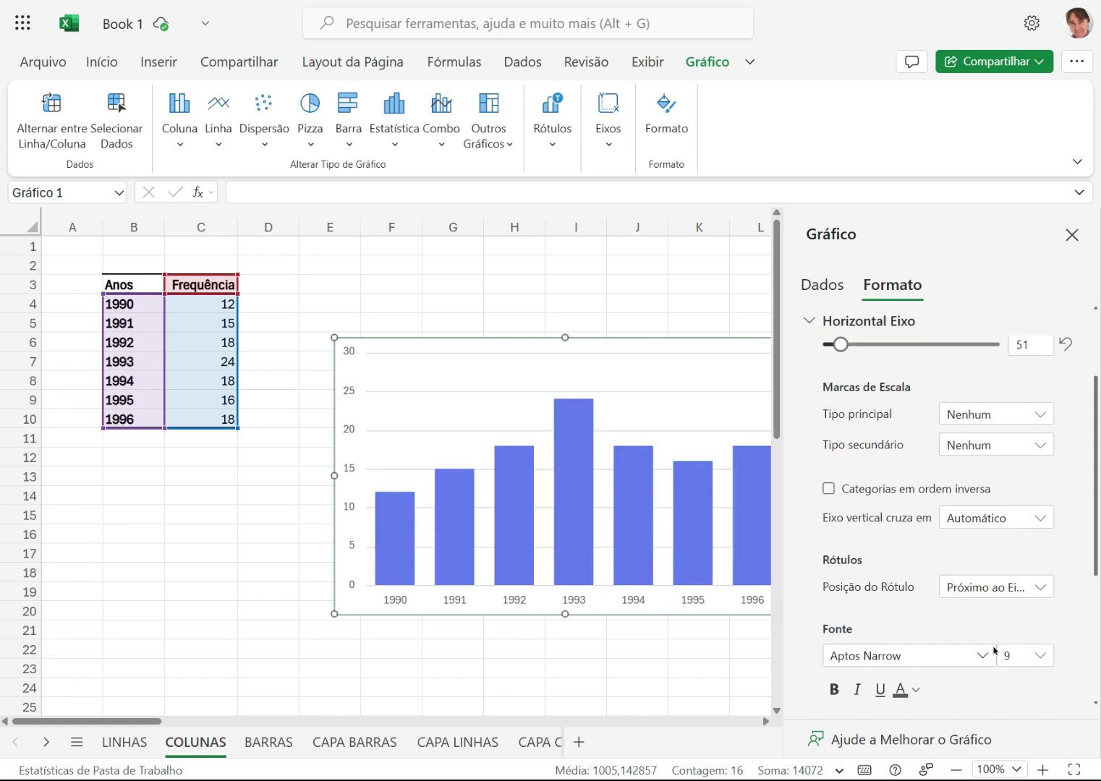
scroll(926, 649, down, 1)
click(984, 592)
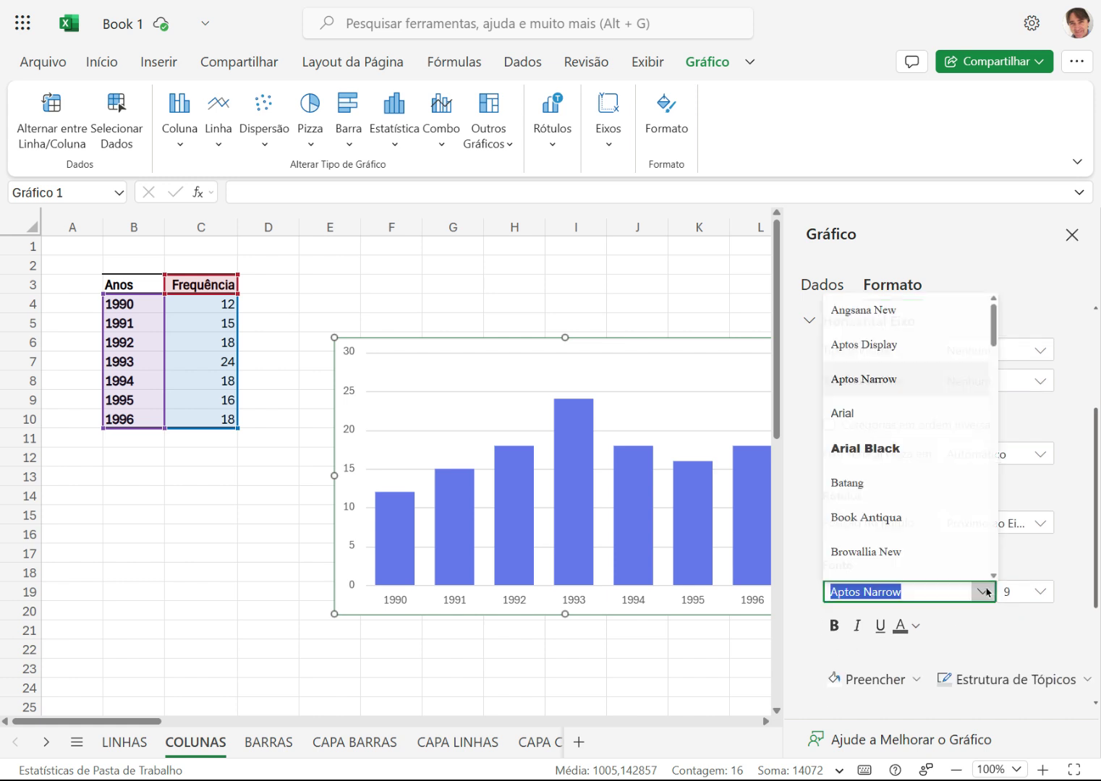
click(868, 418)
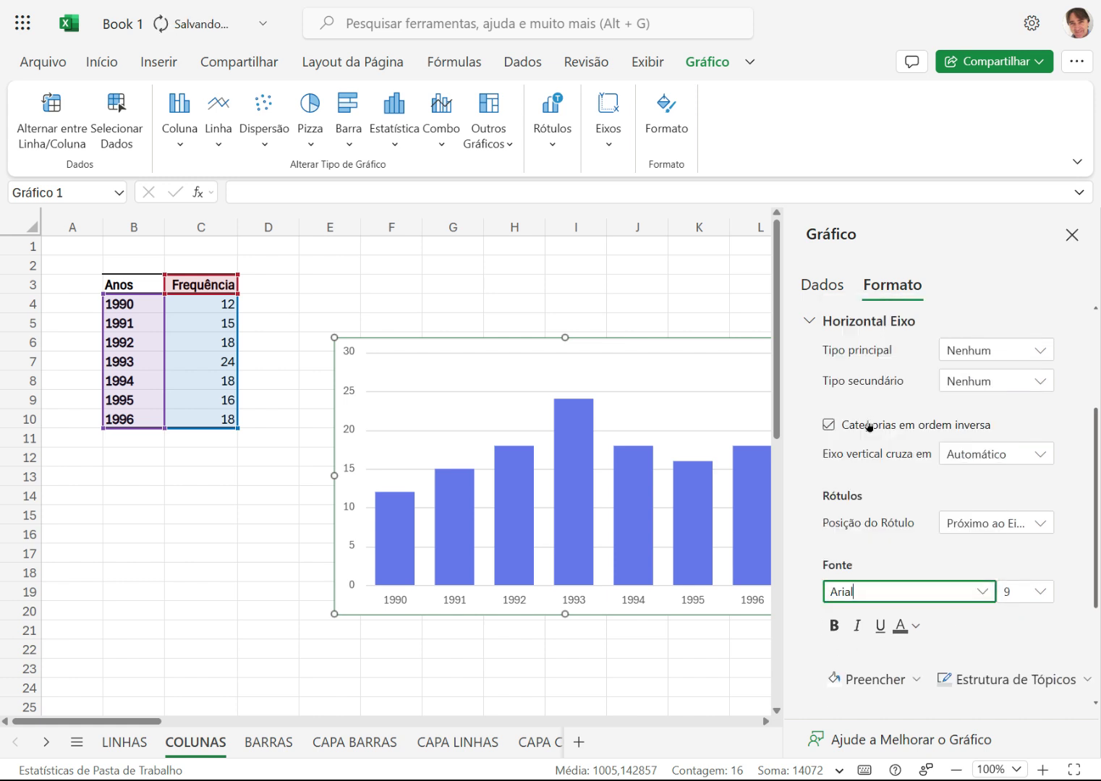
click(1041, 598)
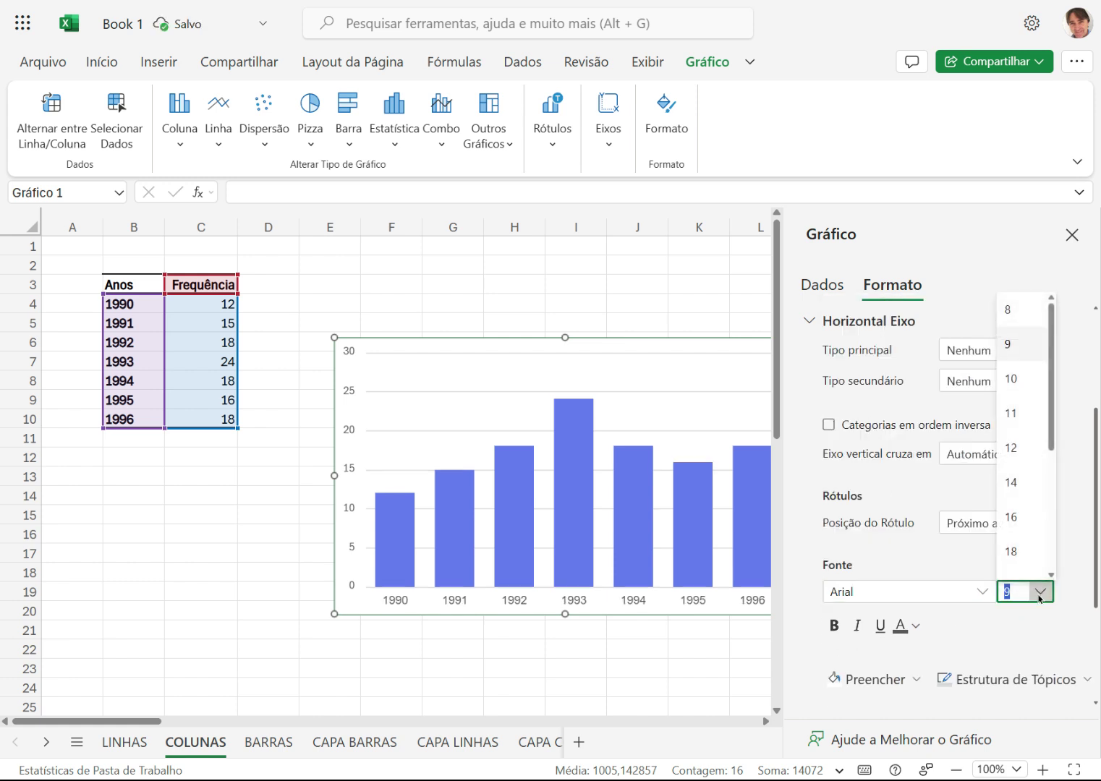
click(1011, 449)
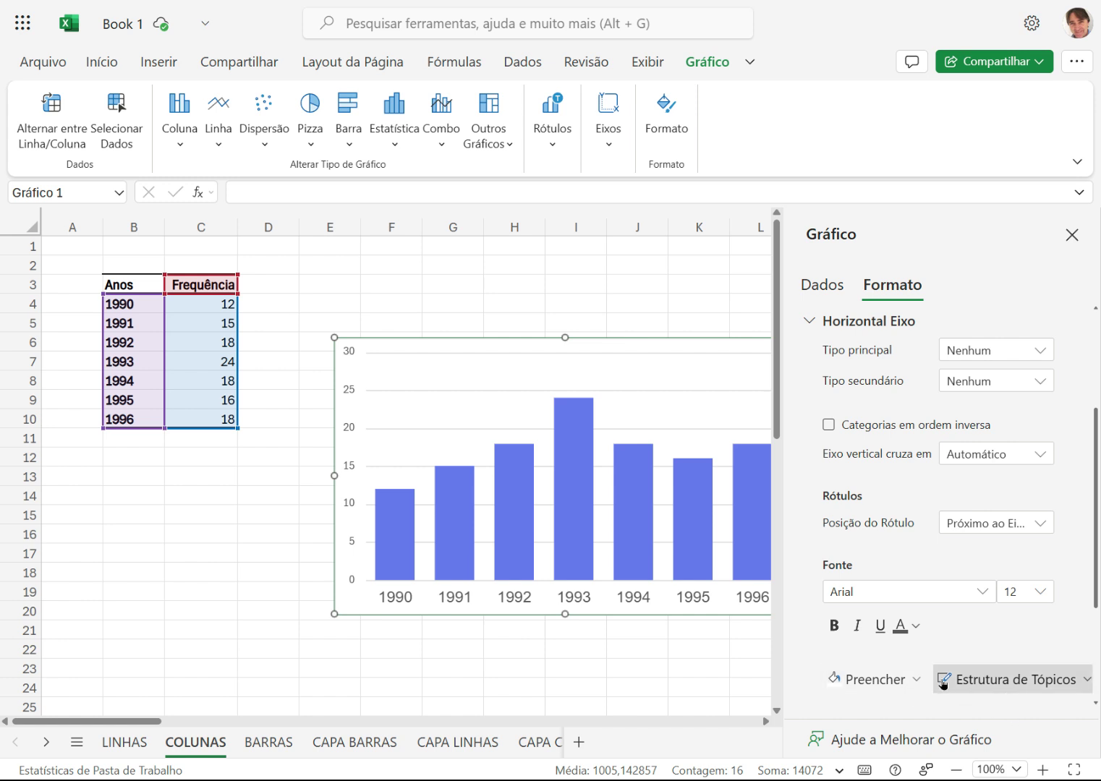
click(1081, 683)
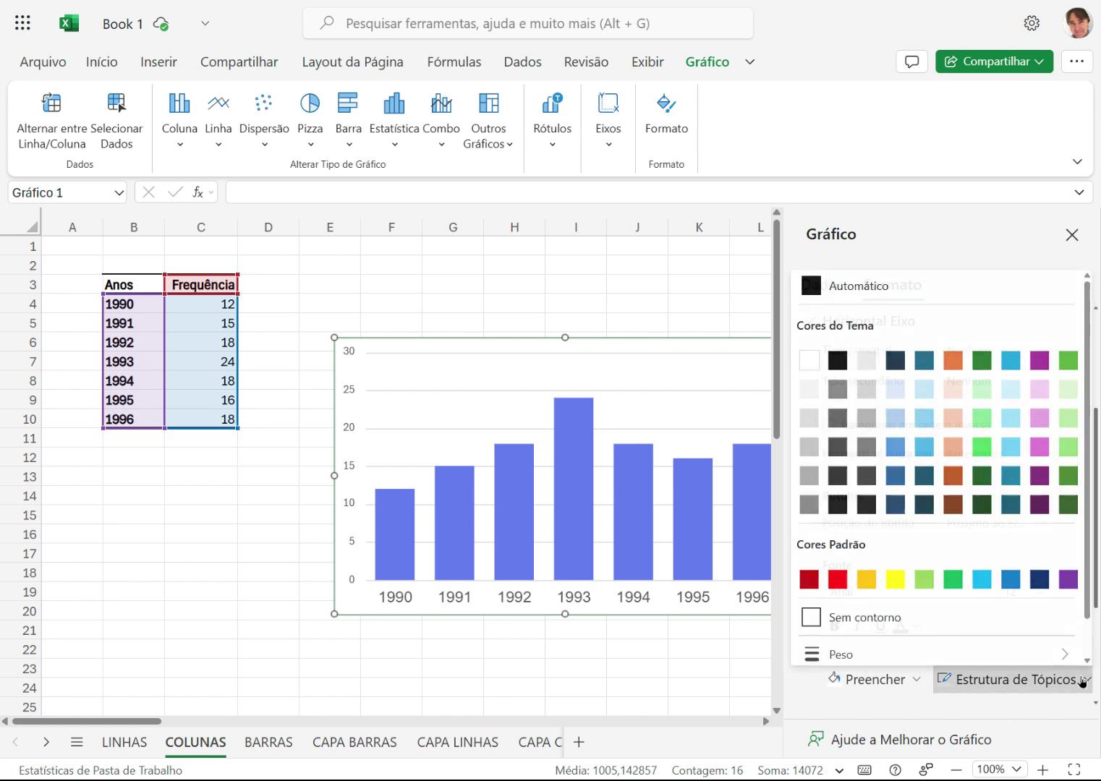
click(839, 362)
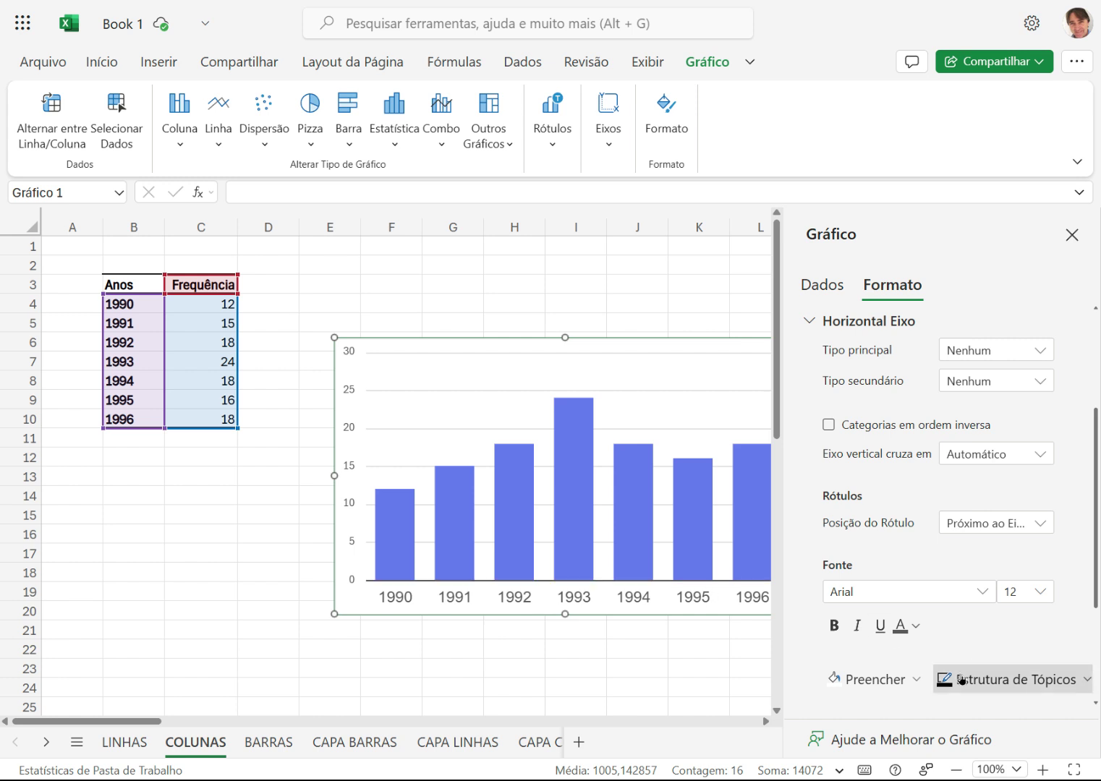
- Try a red fill behind the horizontal axis labels and reset it to no fill
click(915, 680)
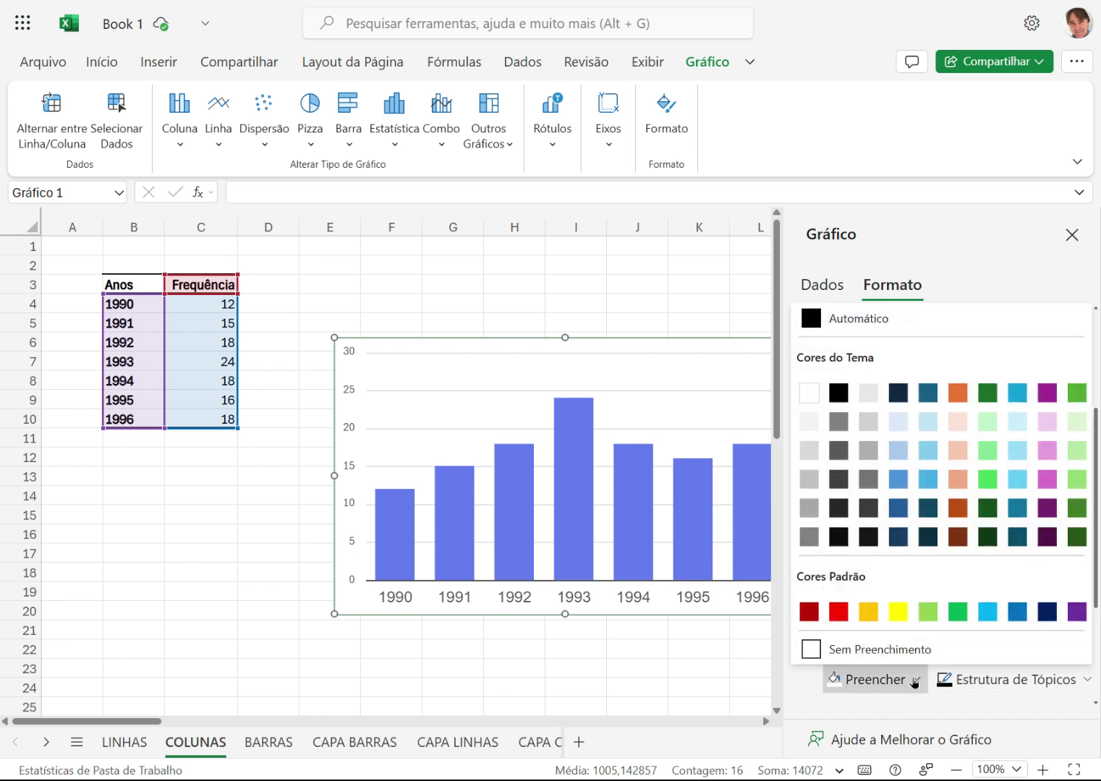
click(838, 614)
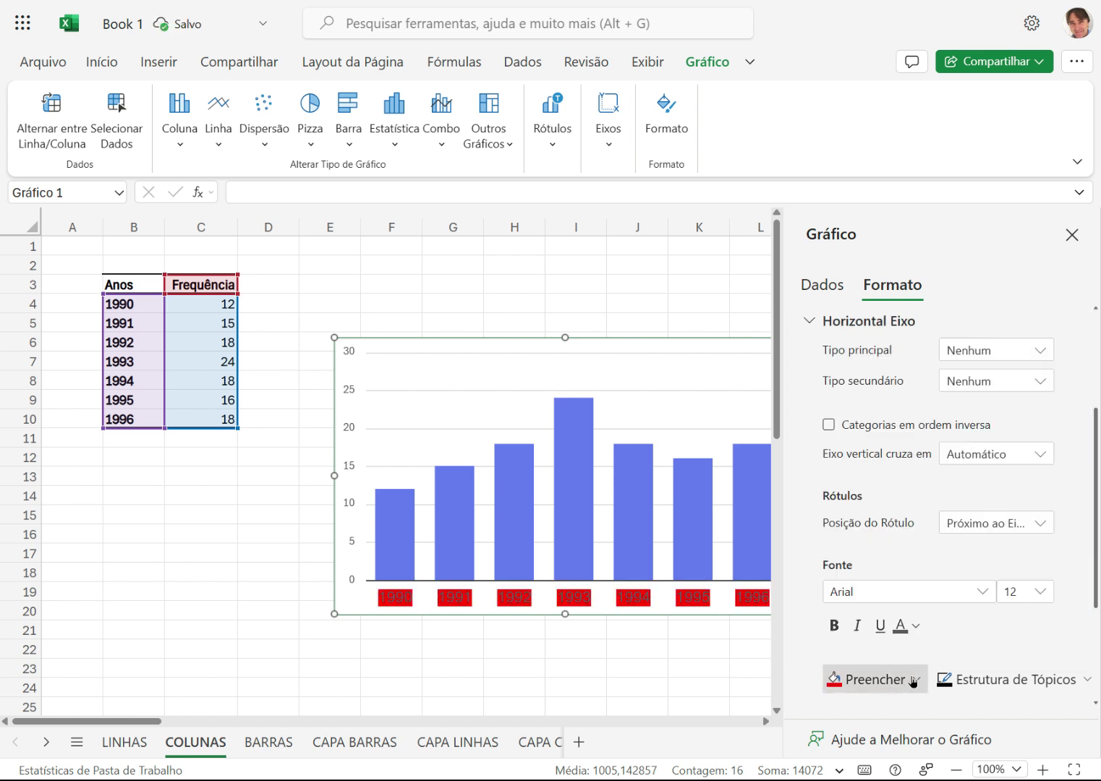
click(915, 685)
click(843, 650)
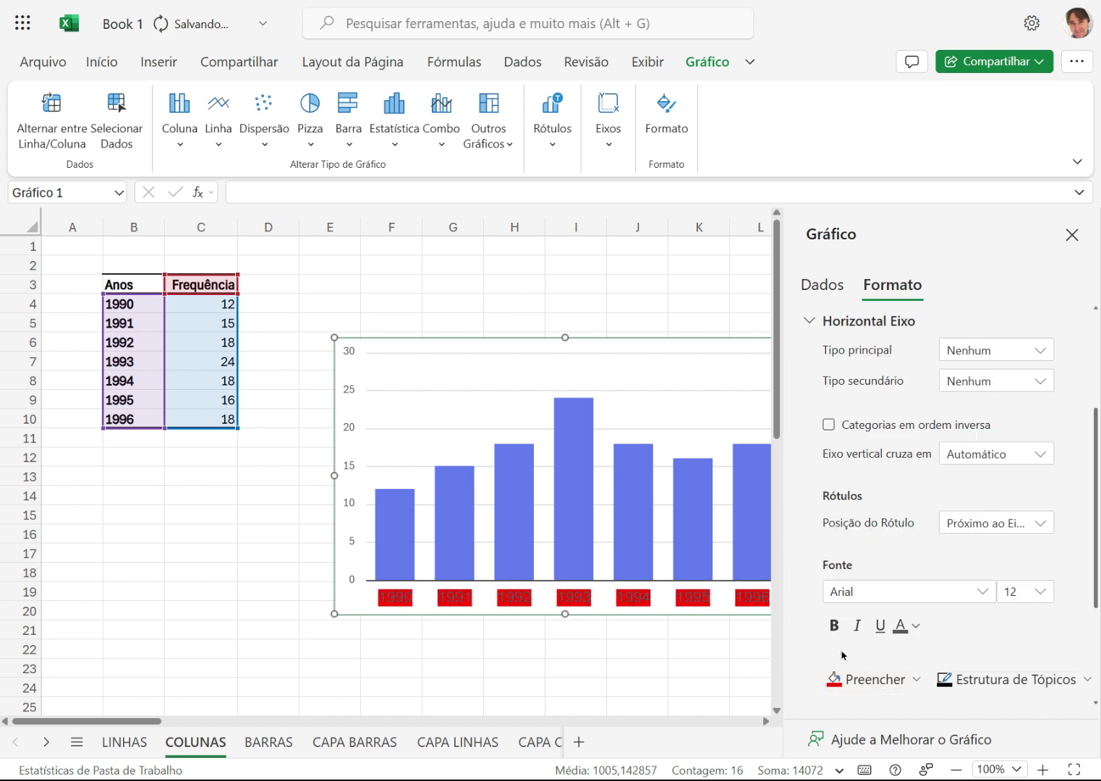
- Turn on the horizontal axis title and set its text to "Anos"
scroll(1031, 663, down, 2)
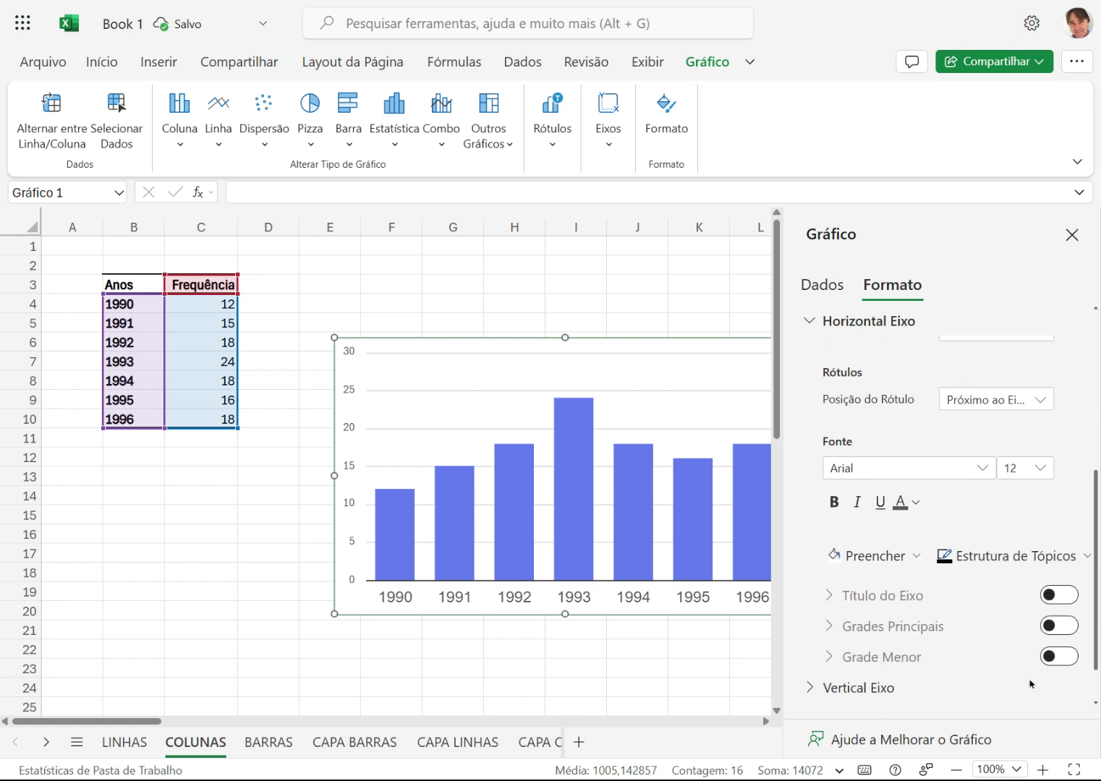
click(1072, 599)
drag(950, 627, 1035, 627)
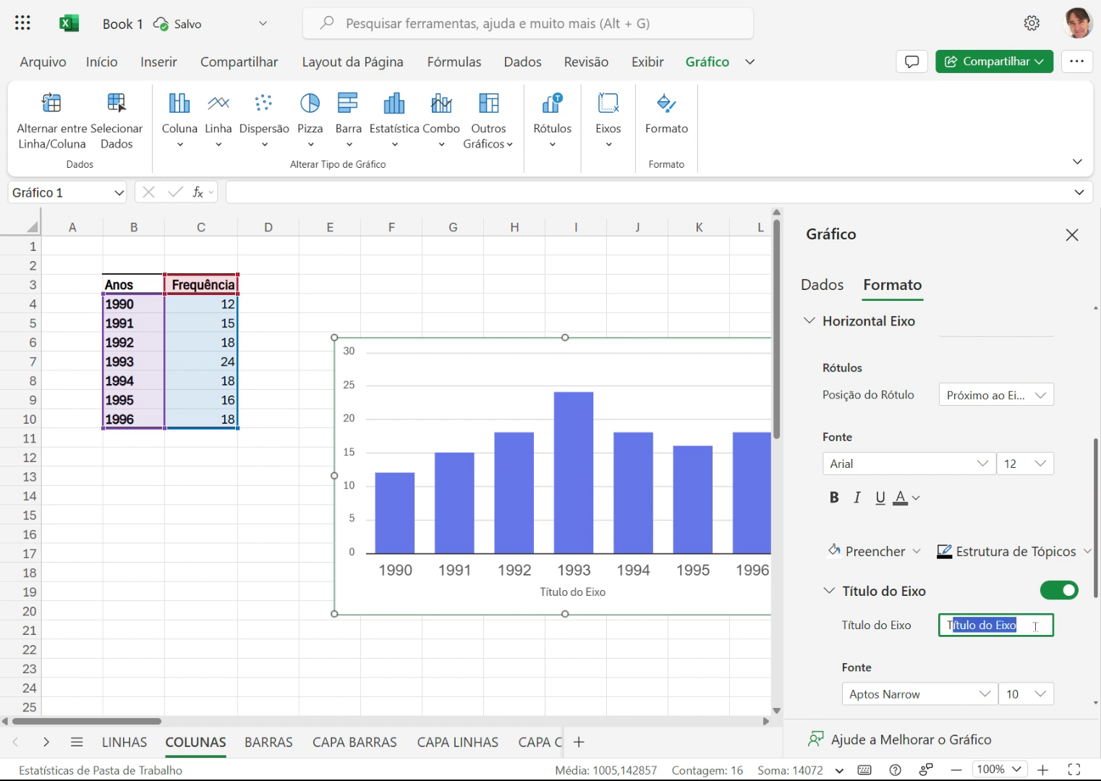
key(BackSpace)
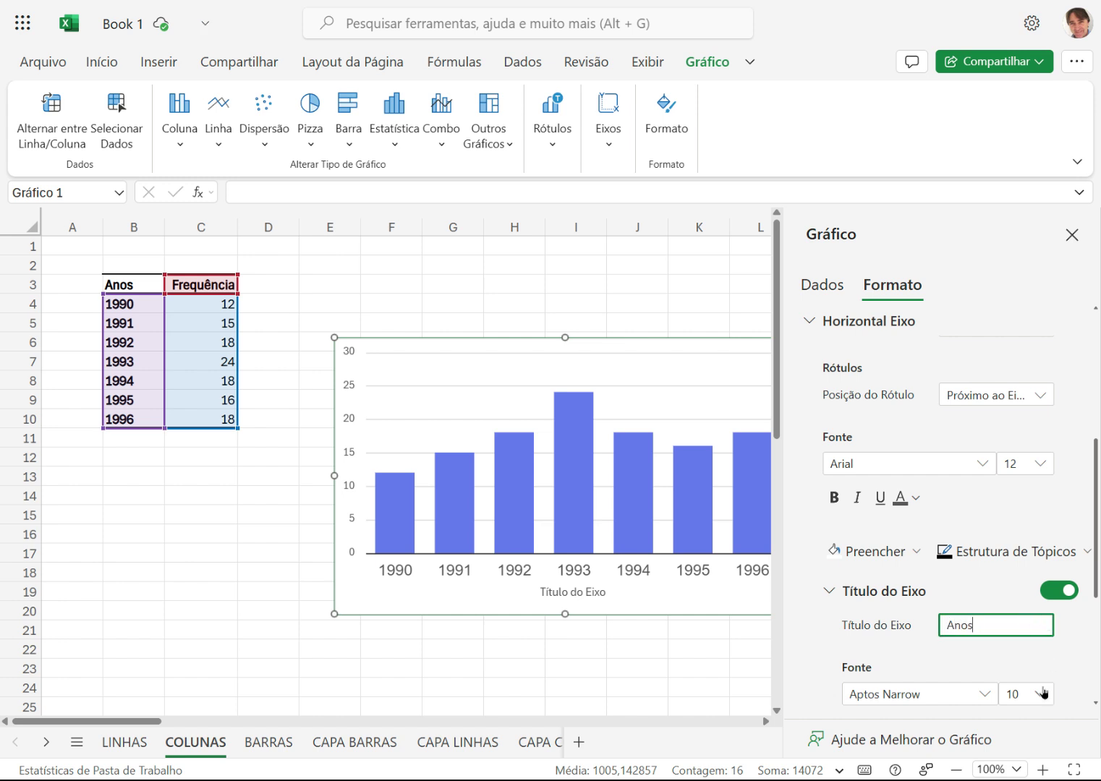
- Format the horizontal axis title in Arial size 12
click(984, 694)
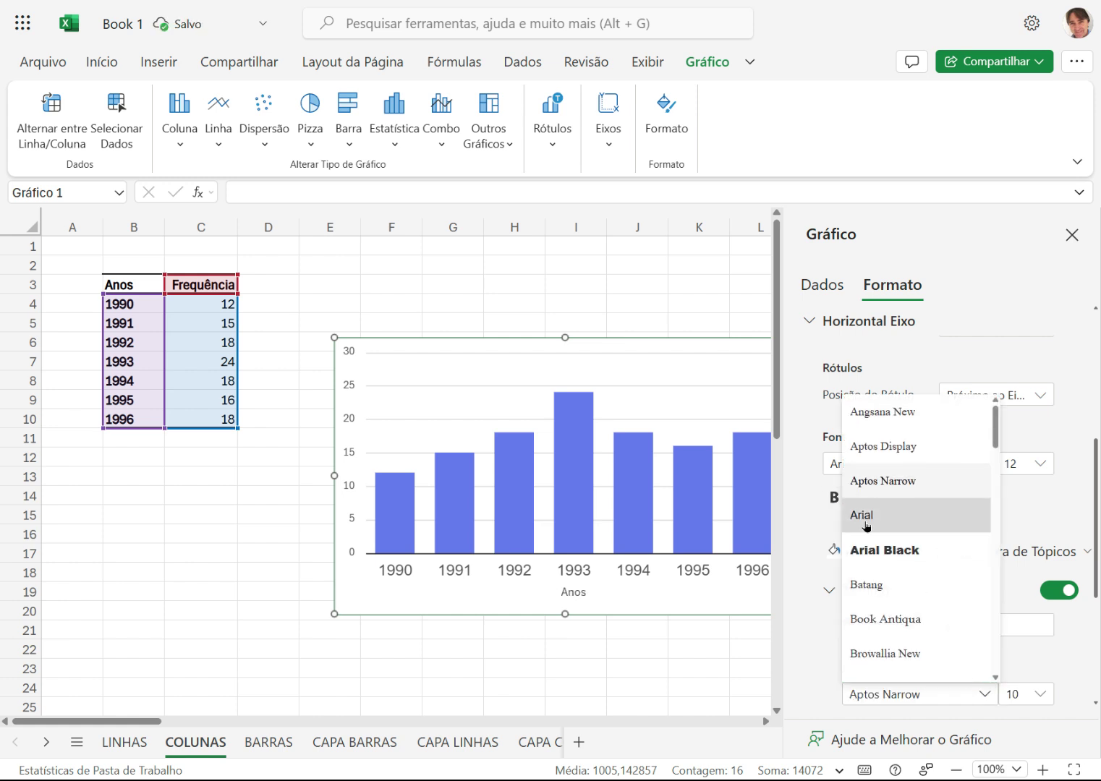
click(865, 522)
click(1039, 694)
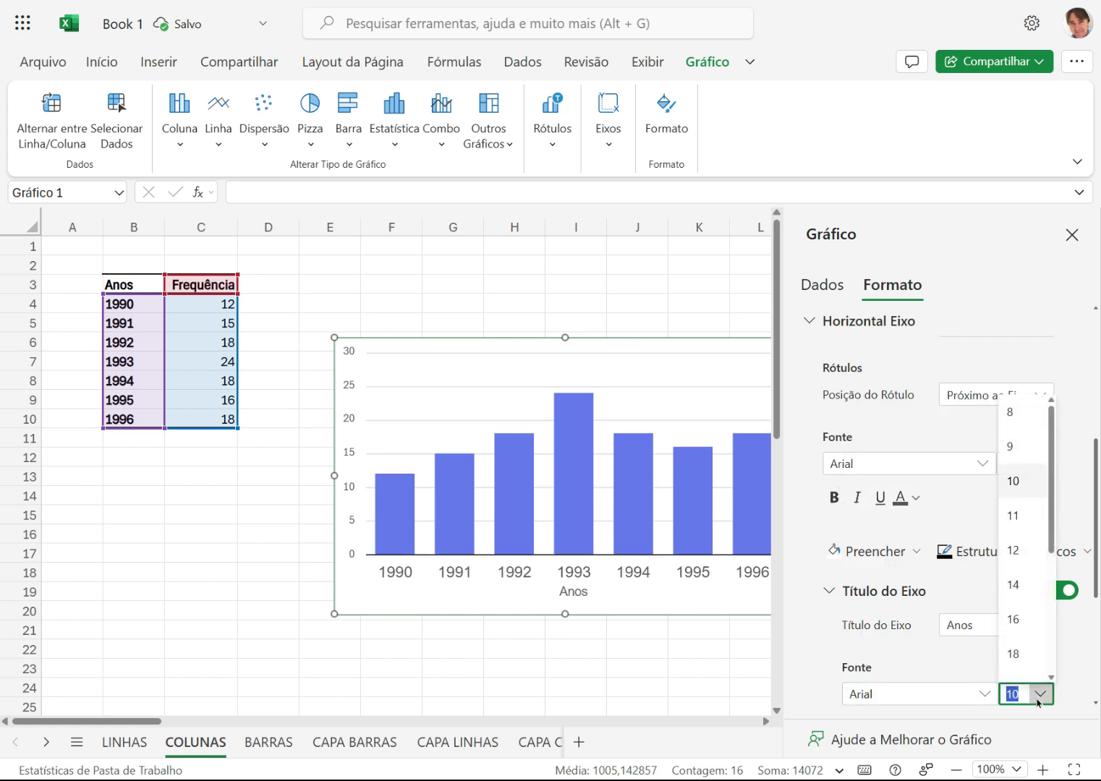
click(1015, 552)
- Try a gold fill and a black outline on the horizontal axis title "Anos"
scroll(958, 670, down, 3)
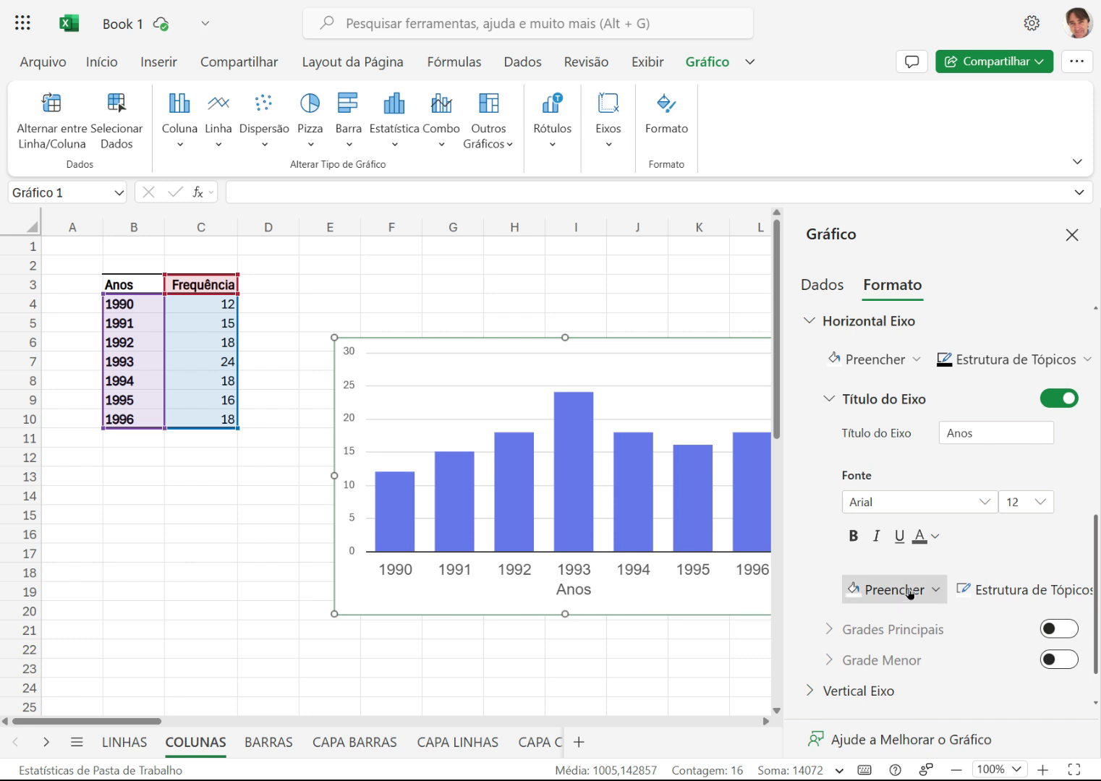
click(939, 594)
scroll(861, 485, down, 1)
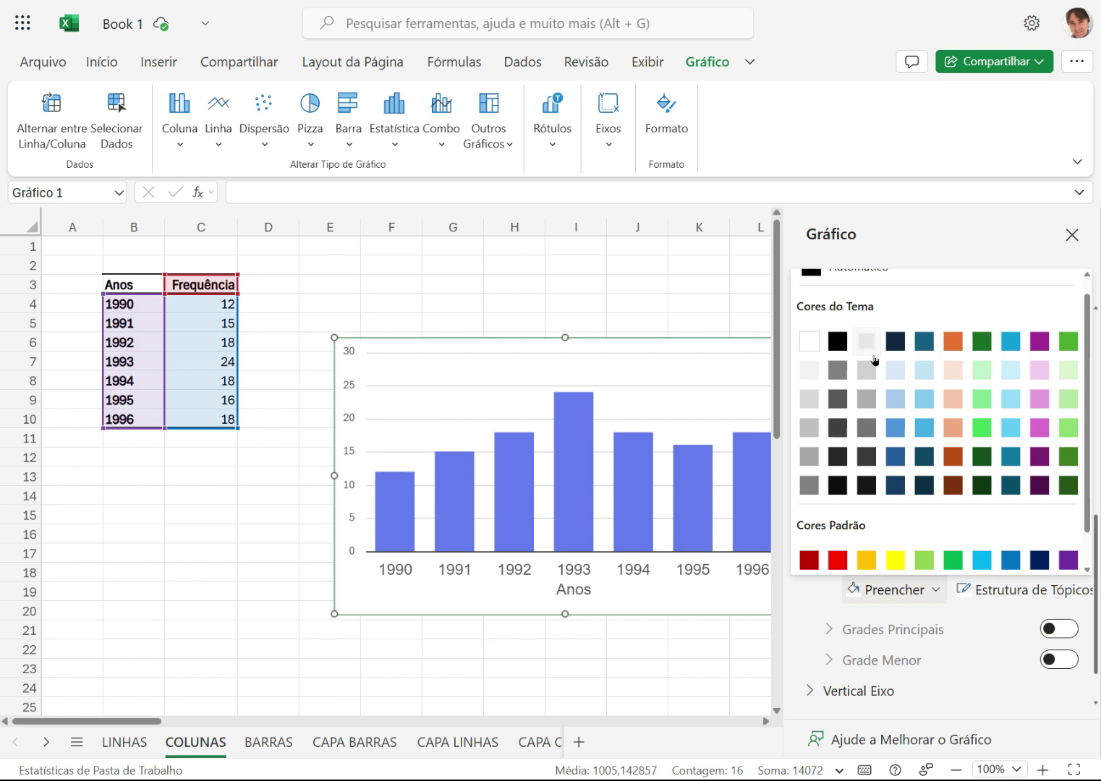
click(860, 560)
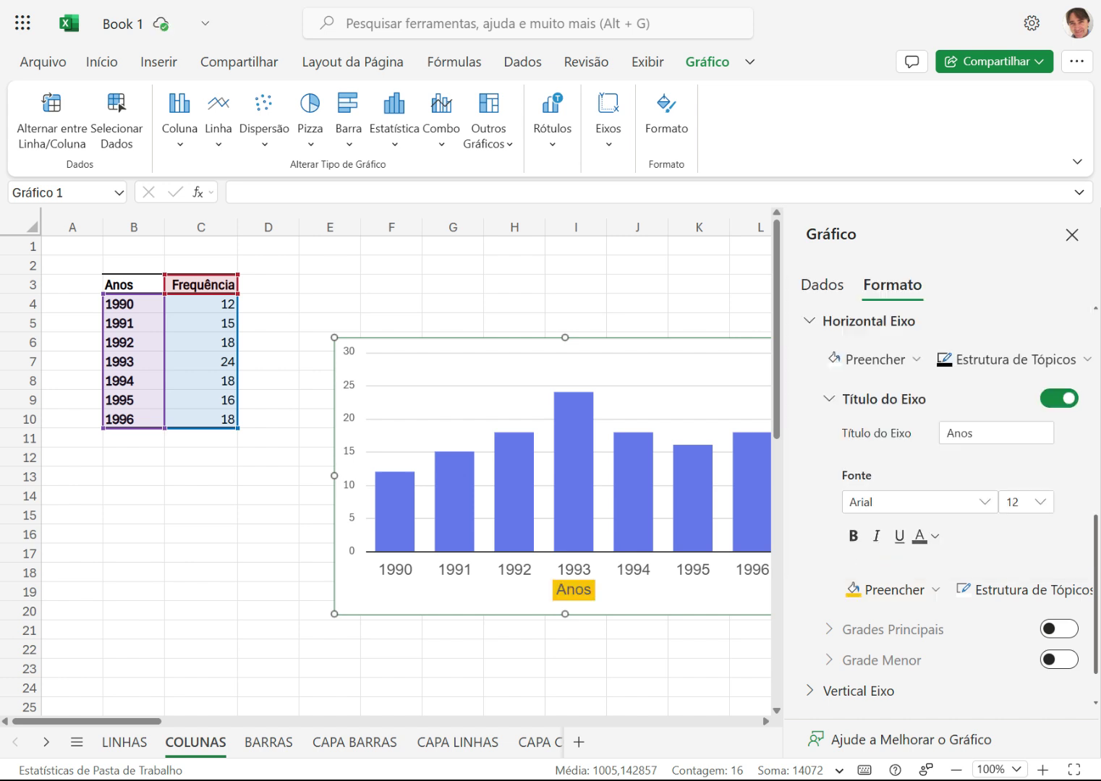
click(993, 590)
scroll(993, 589, down, 1)
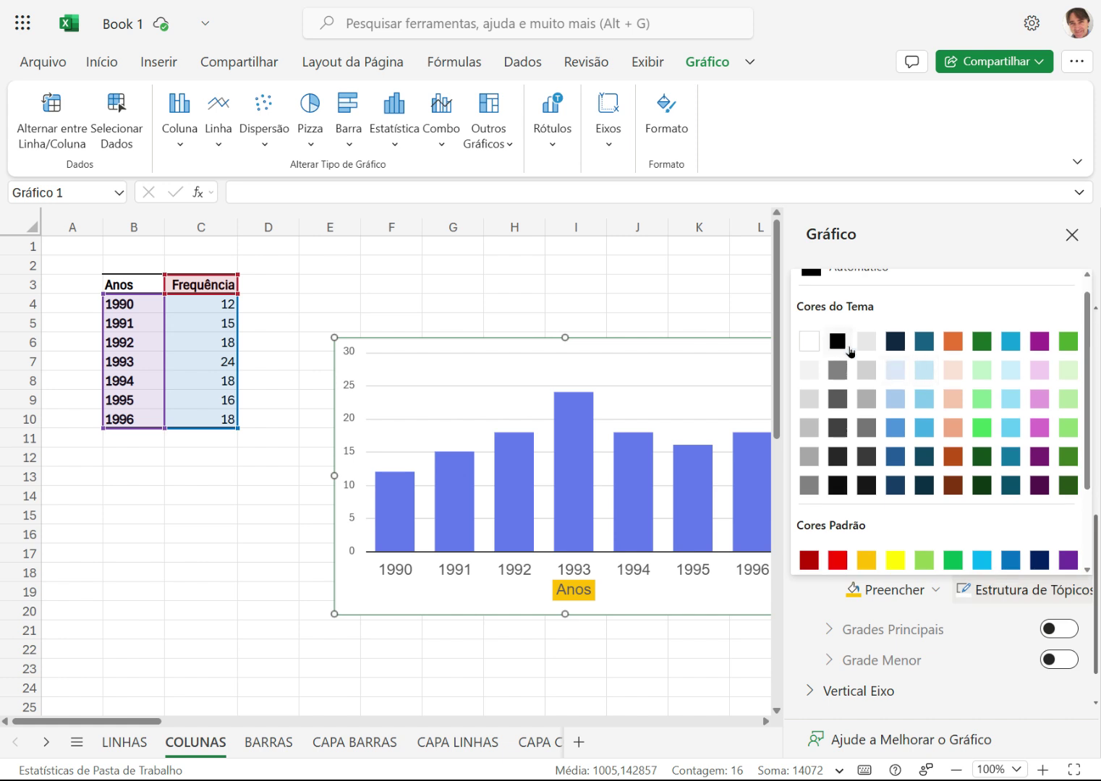
click(842, 345)
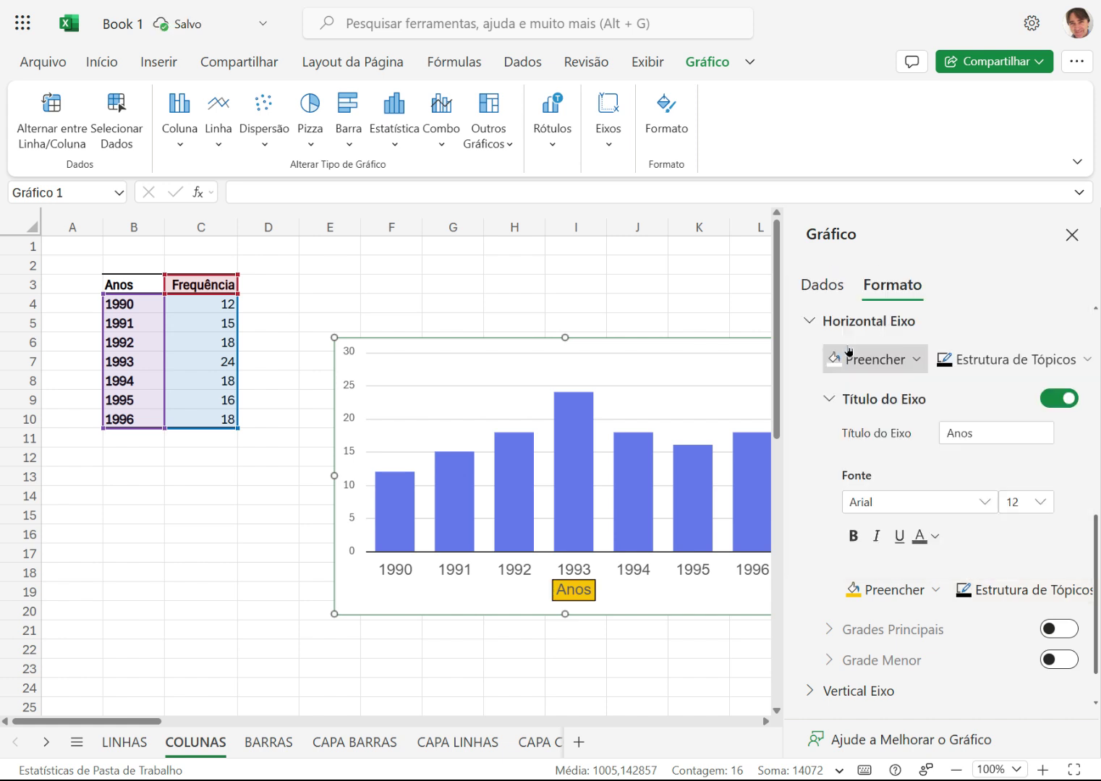
- Remove the outline and the fill from the horizontal axis title "Anos"
click(988, 597)
scroll(911, 544, down, 3)
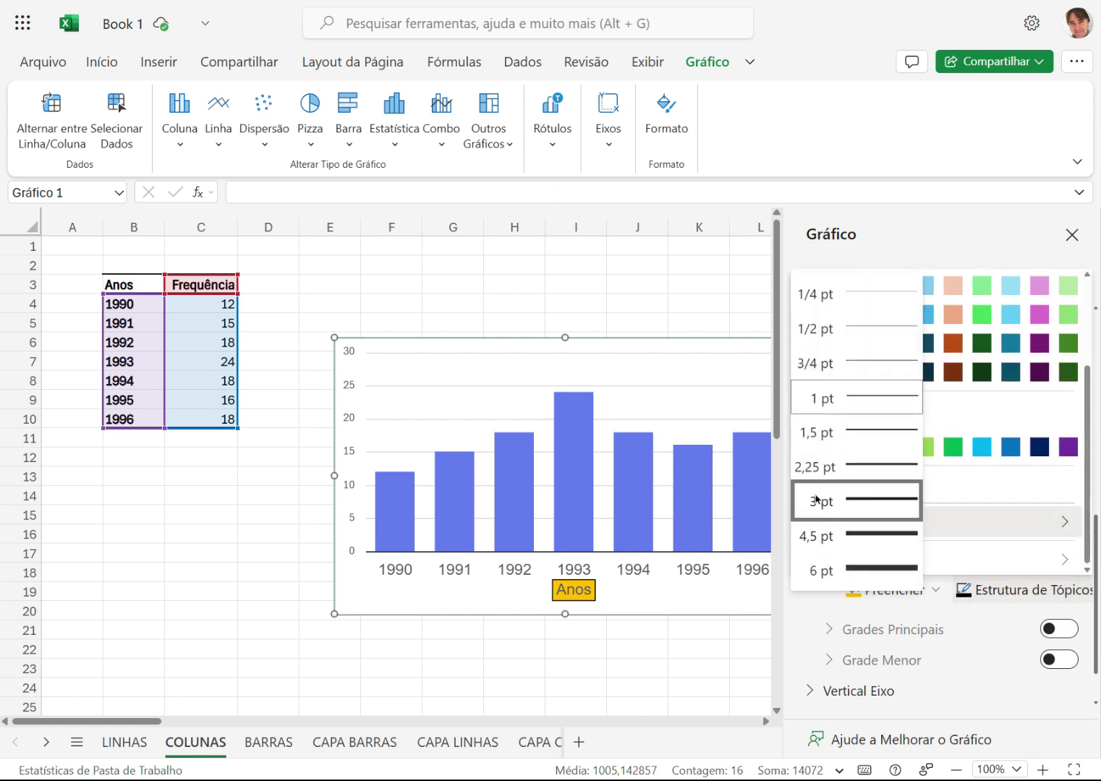
click(995, 486)
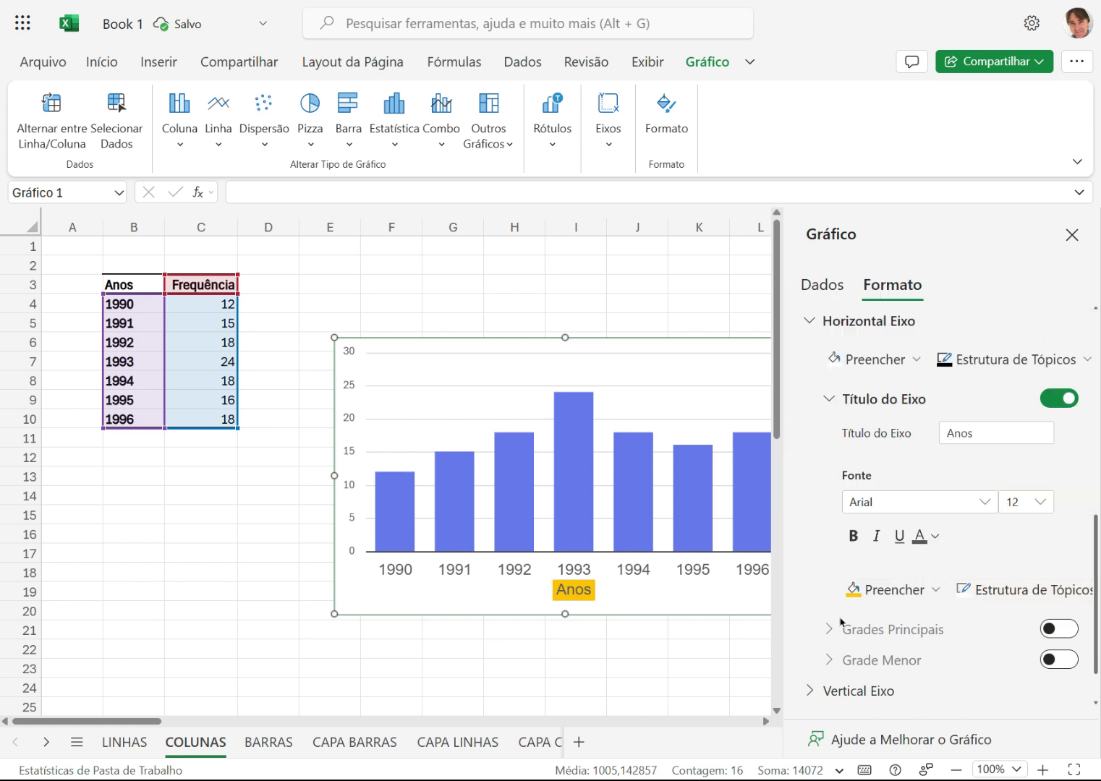
click(933, 592)
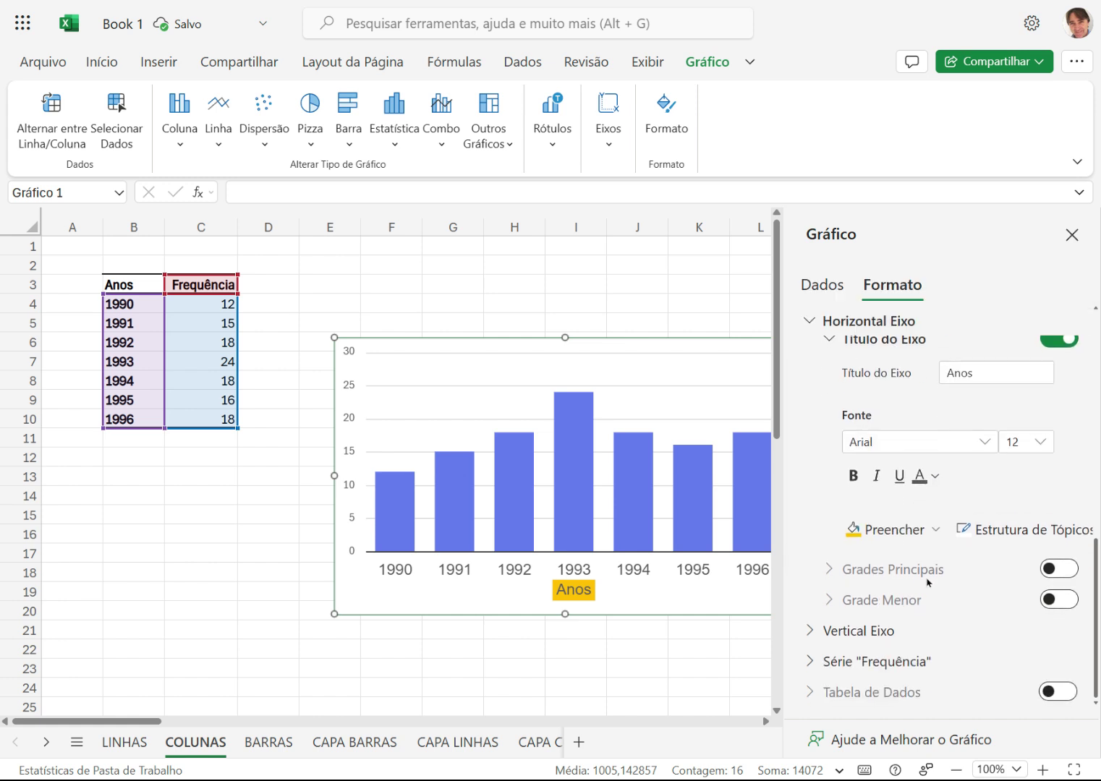
click(910, 536)
scroll(910, 503, down, 3)
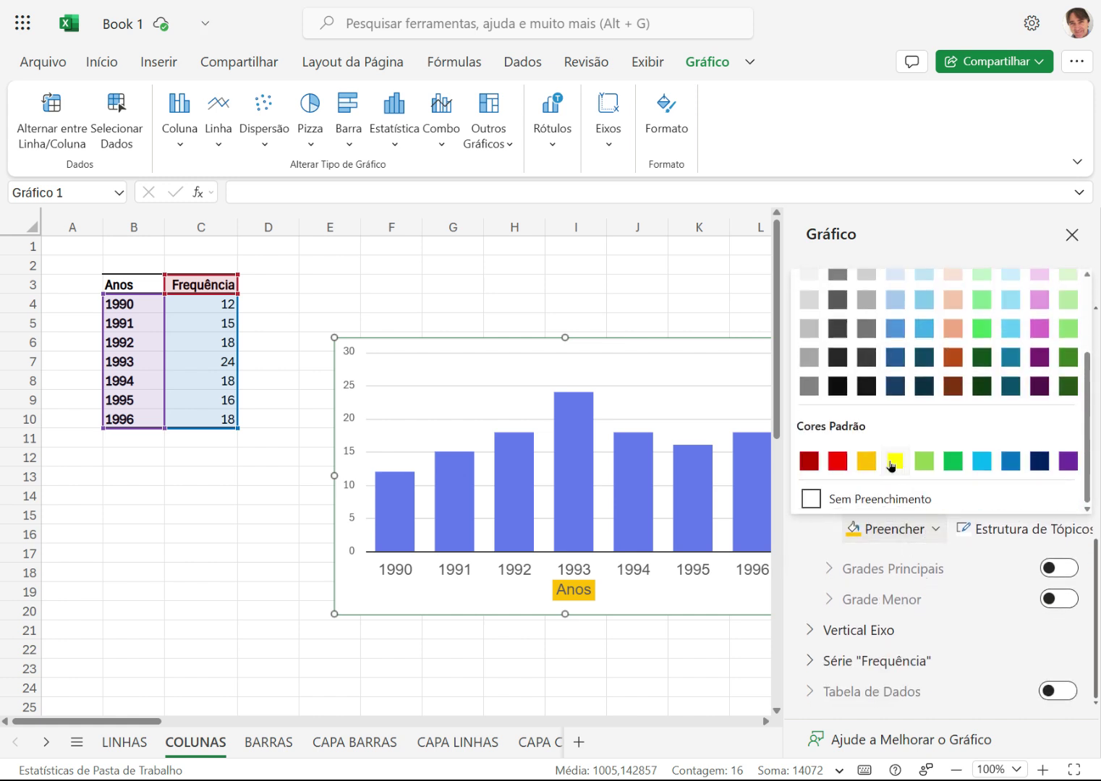
click(803, 499)
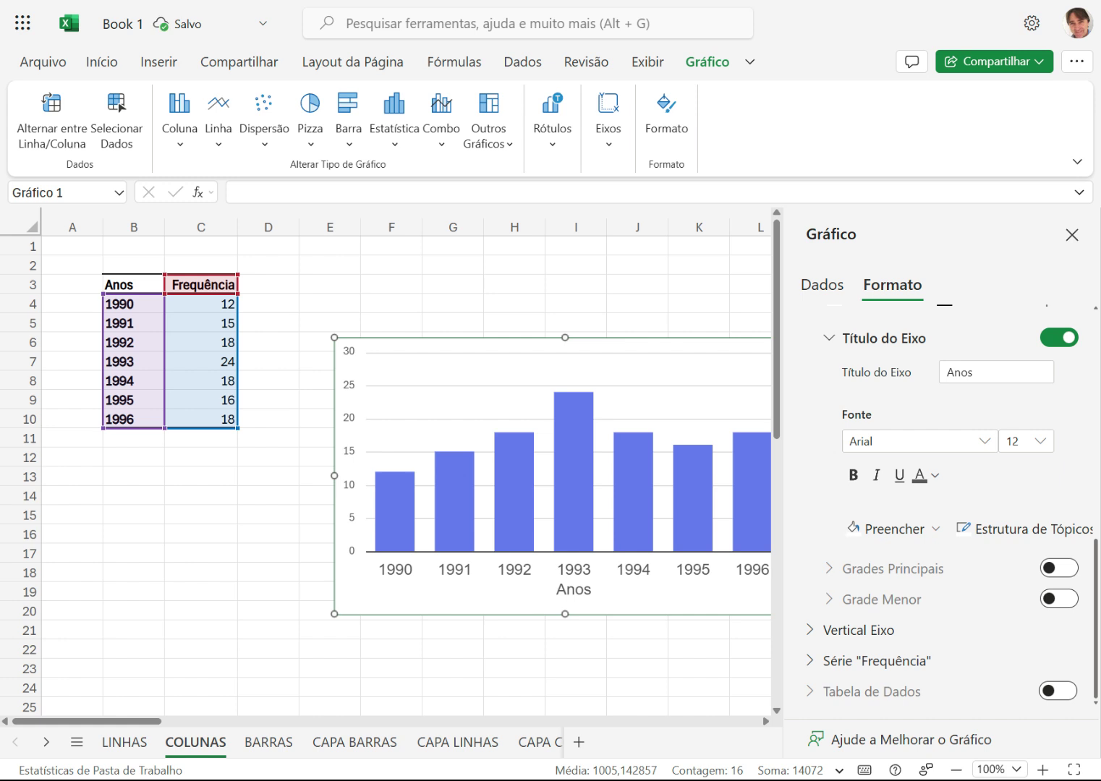
- Try a minimum bound of 10 on the vertical axis and set it back to 0
click(810, 630)
scroll(962, 560, down, 3)
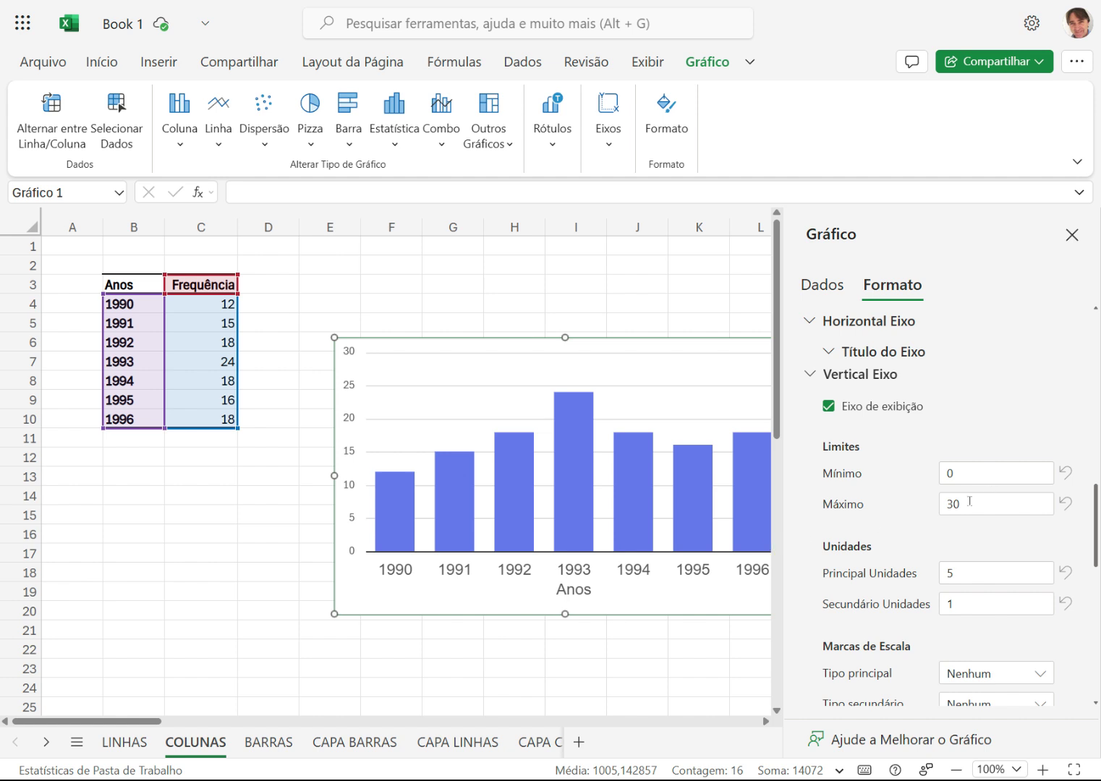
click(964, 464)
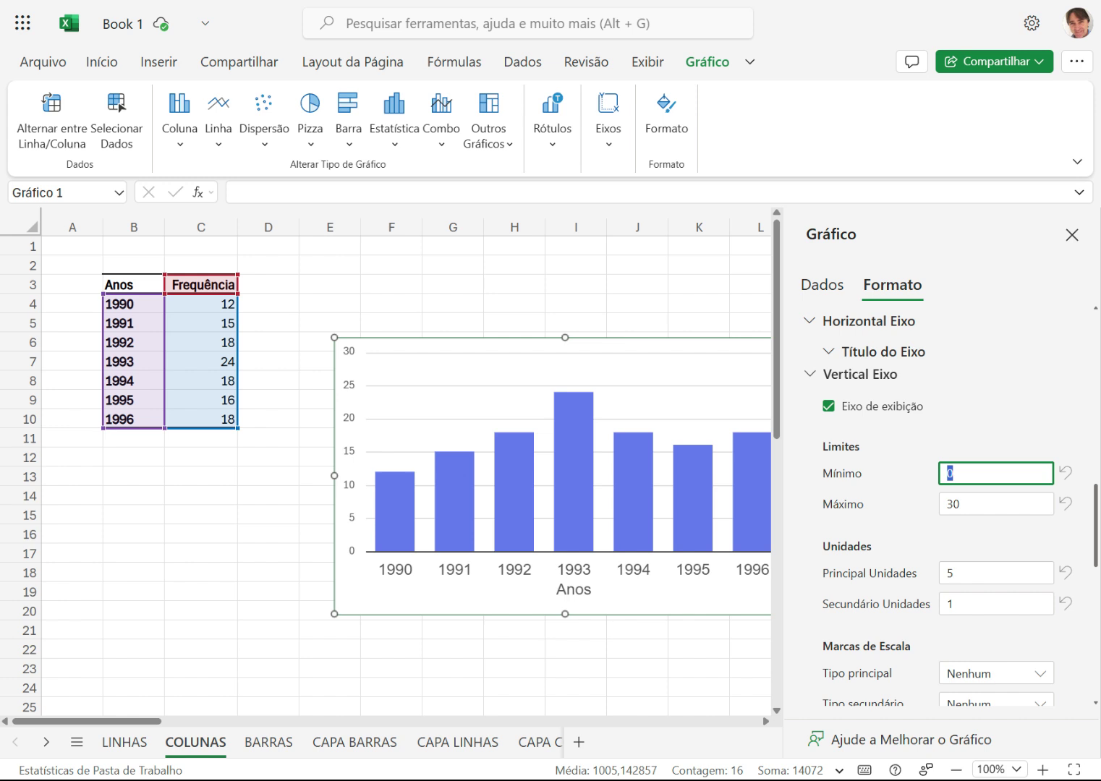
key(Return)
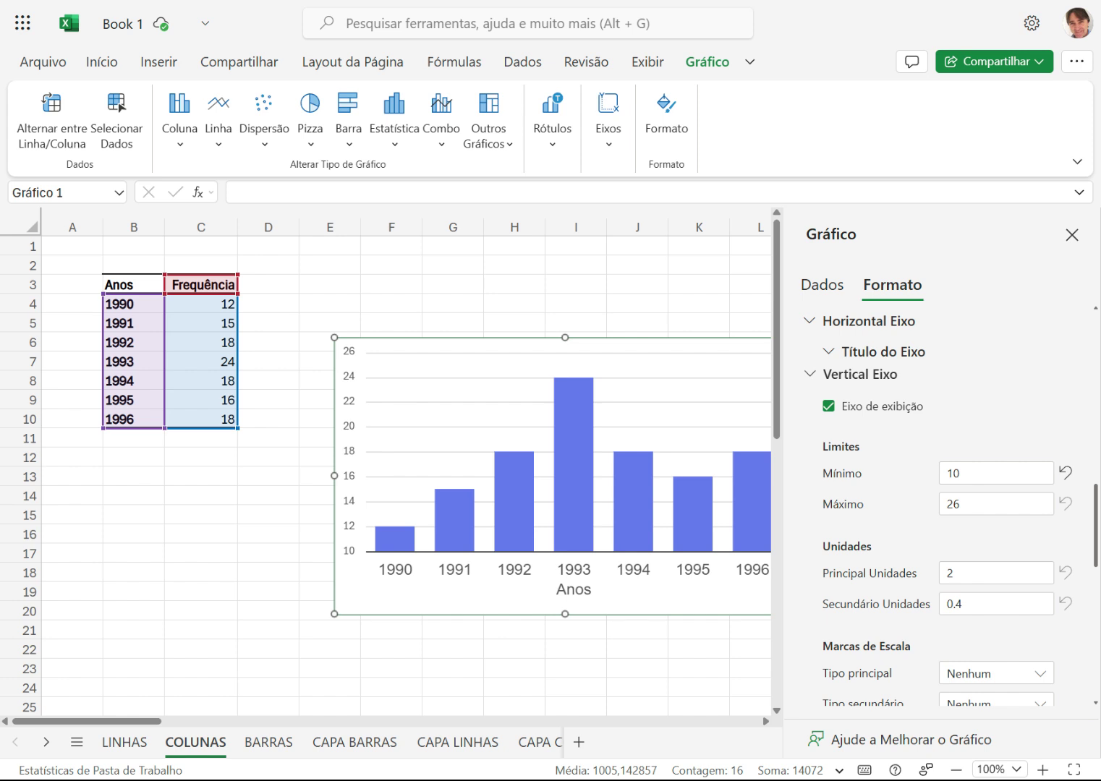
click(973, 473)
drag(973, 473, 939, 473)
text(0)
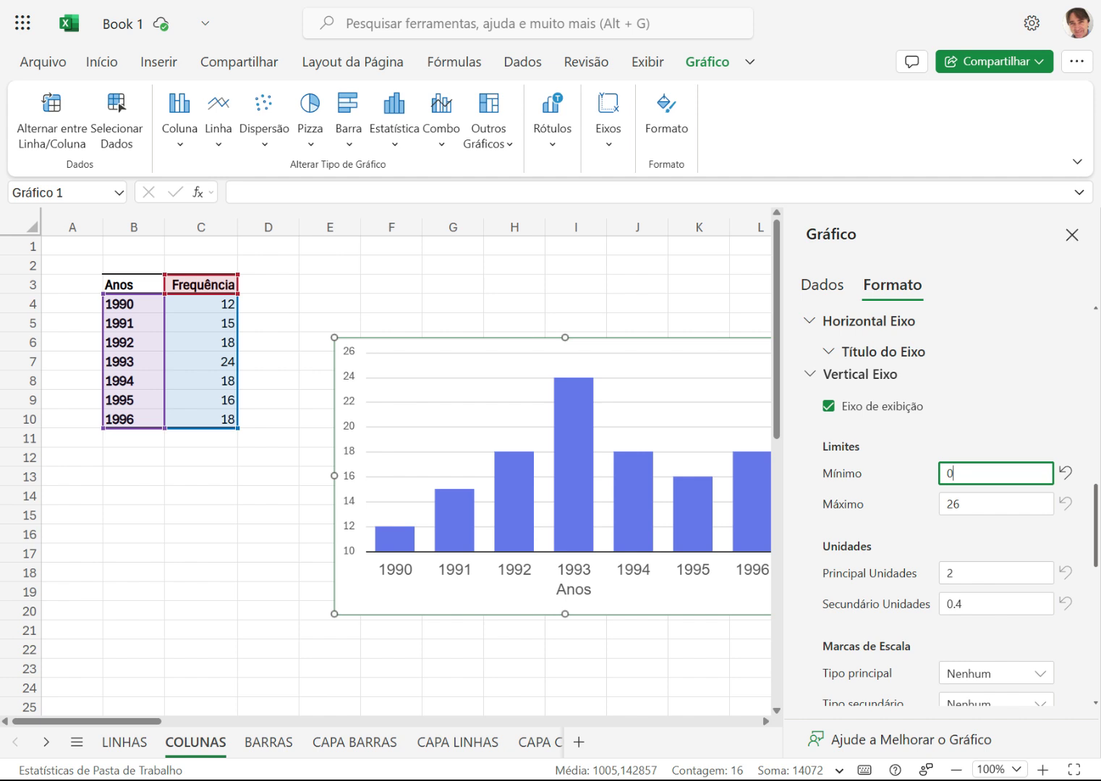
key(Return)
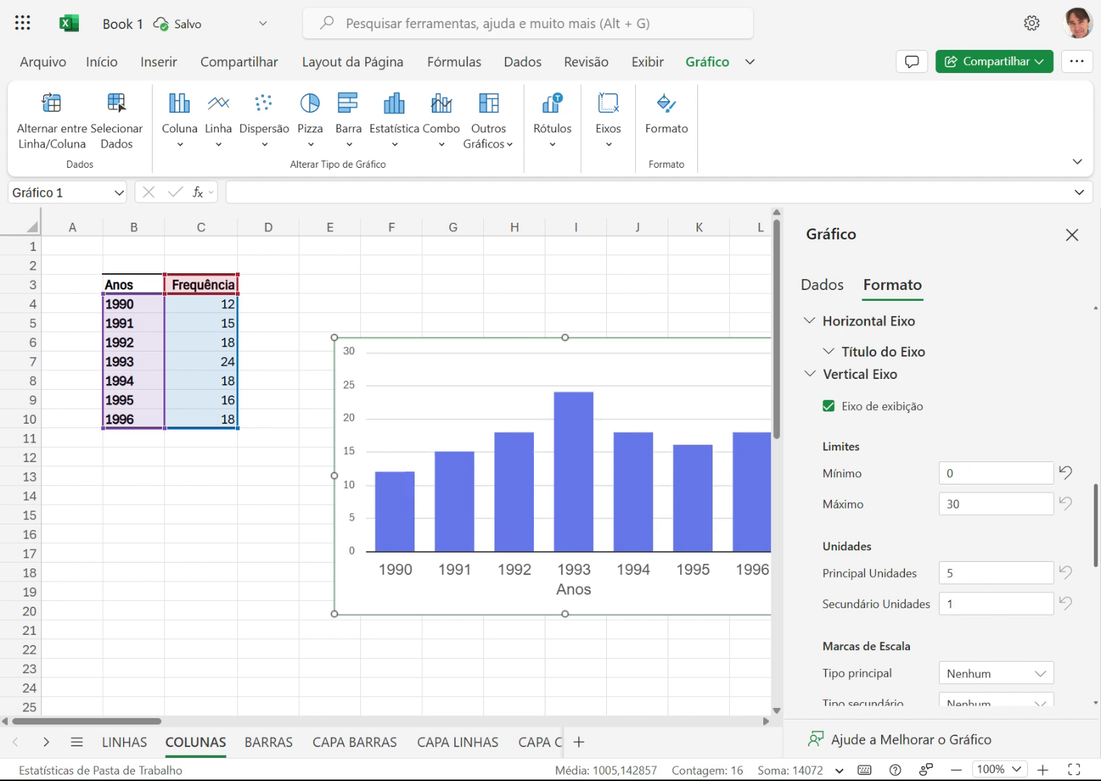
- Format the vertical axis labels in Arial size 12
scroll(973, 650, down, 4)
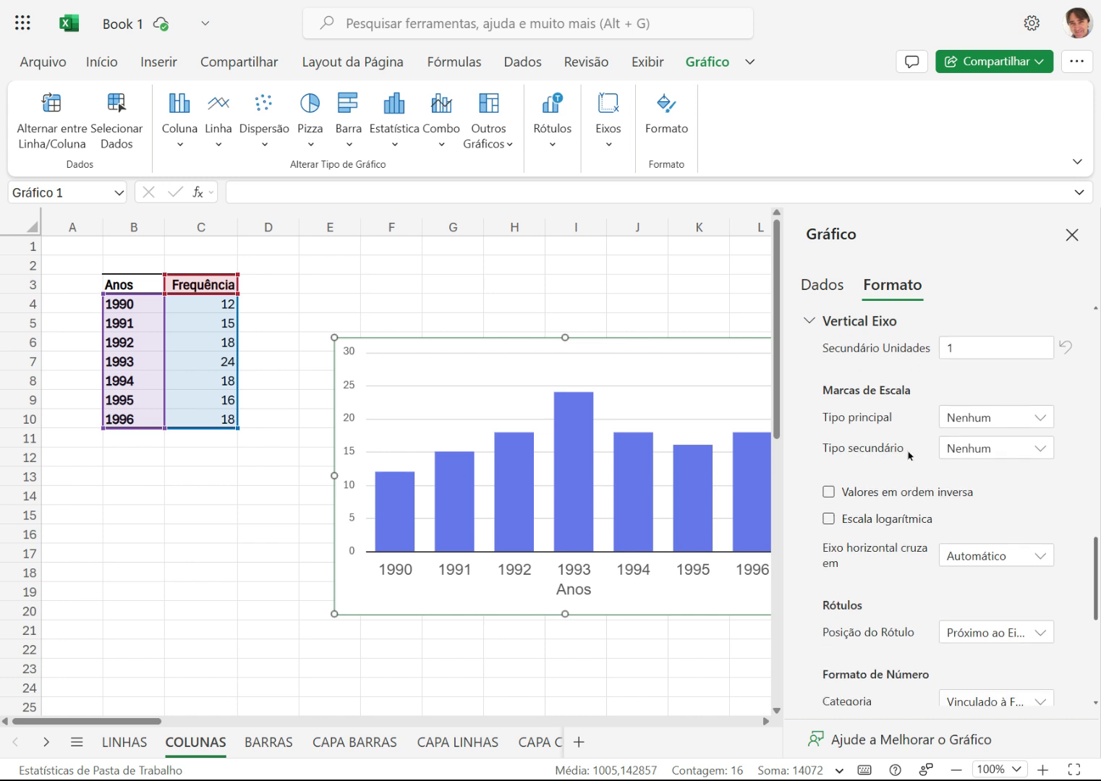
scroll(879, 552, down, 1)
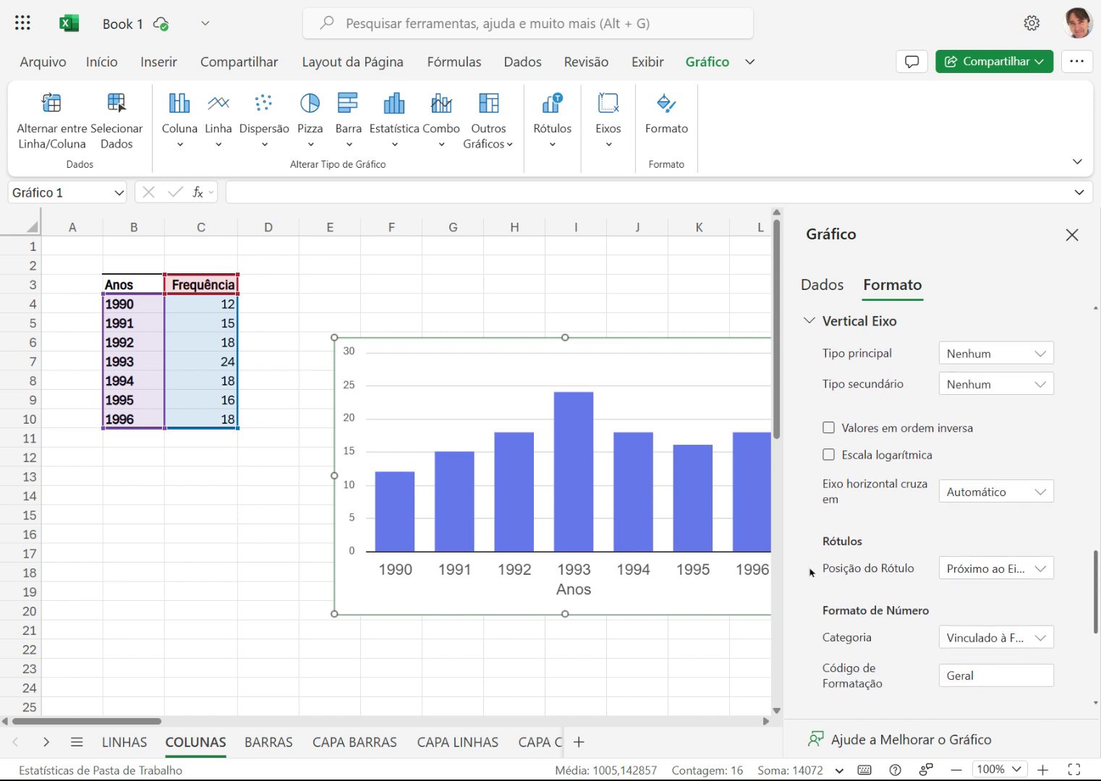
scroll(843, 639, down, 2)
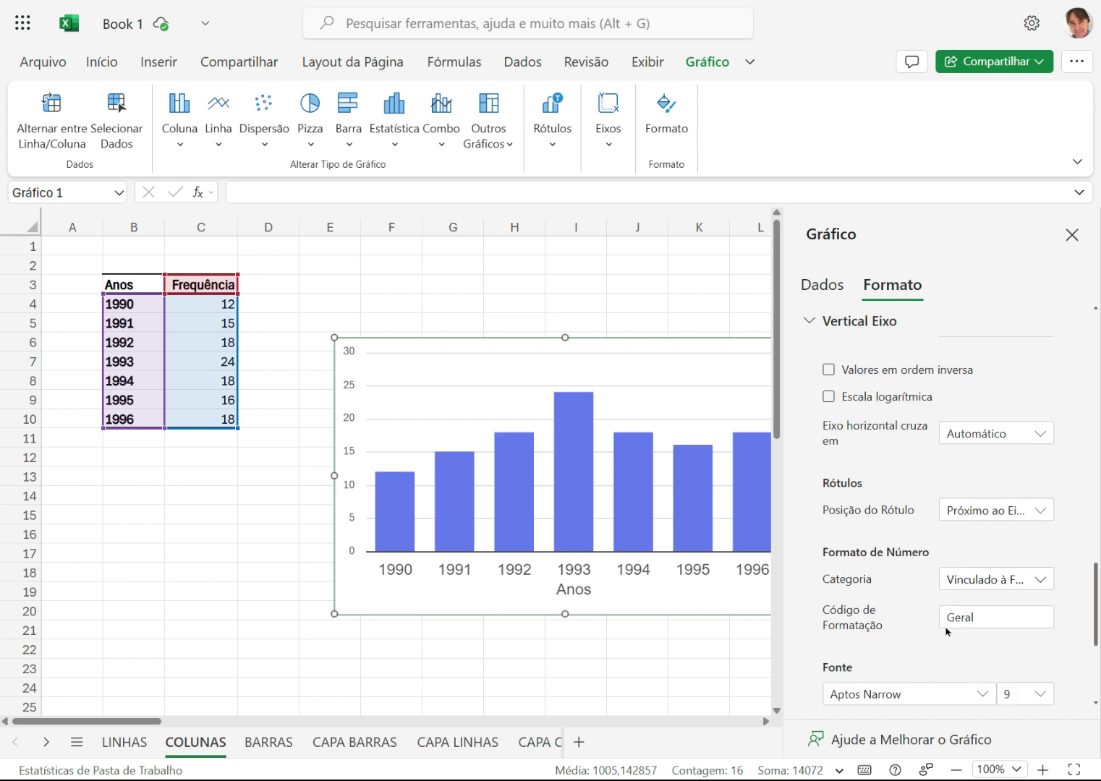
scroll(963, 603, down, 1)
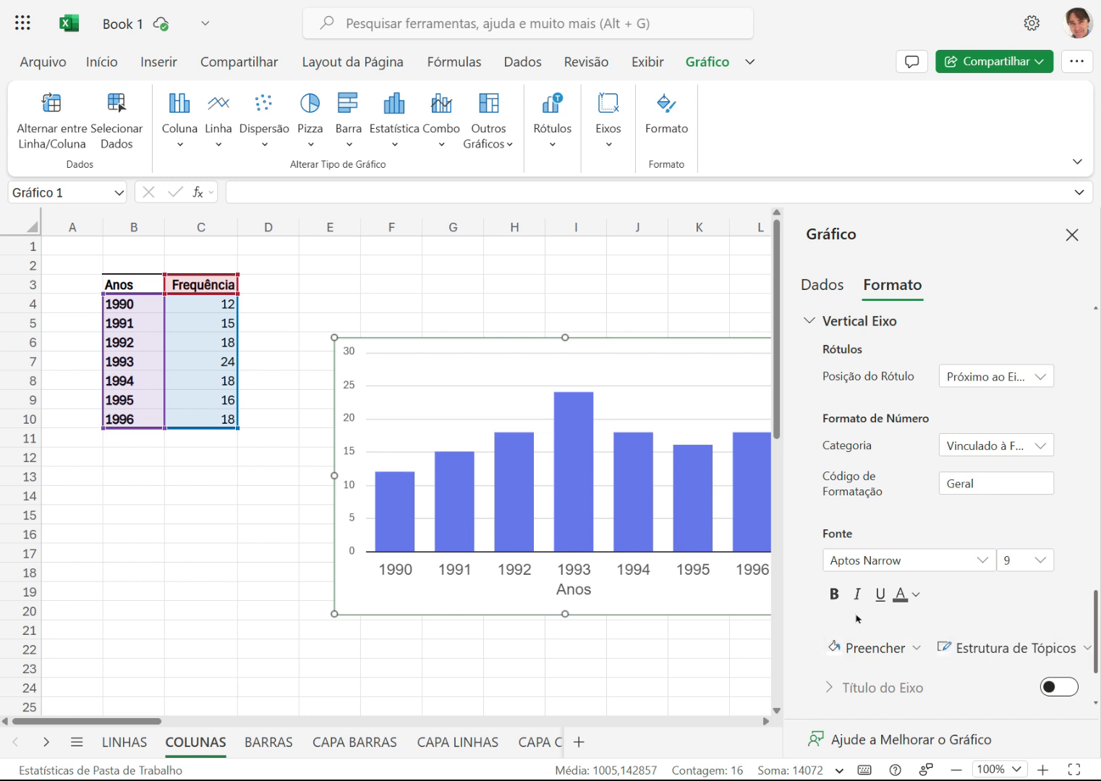
click(978, 569)
click(876, 385)
click(1036, 561)
click(961, 615)
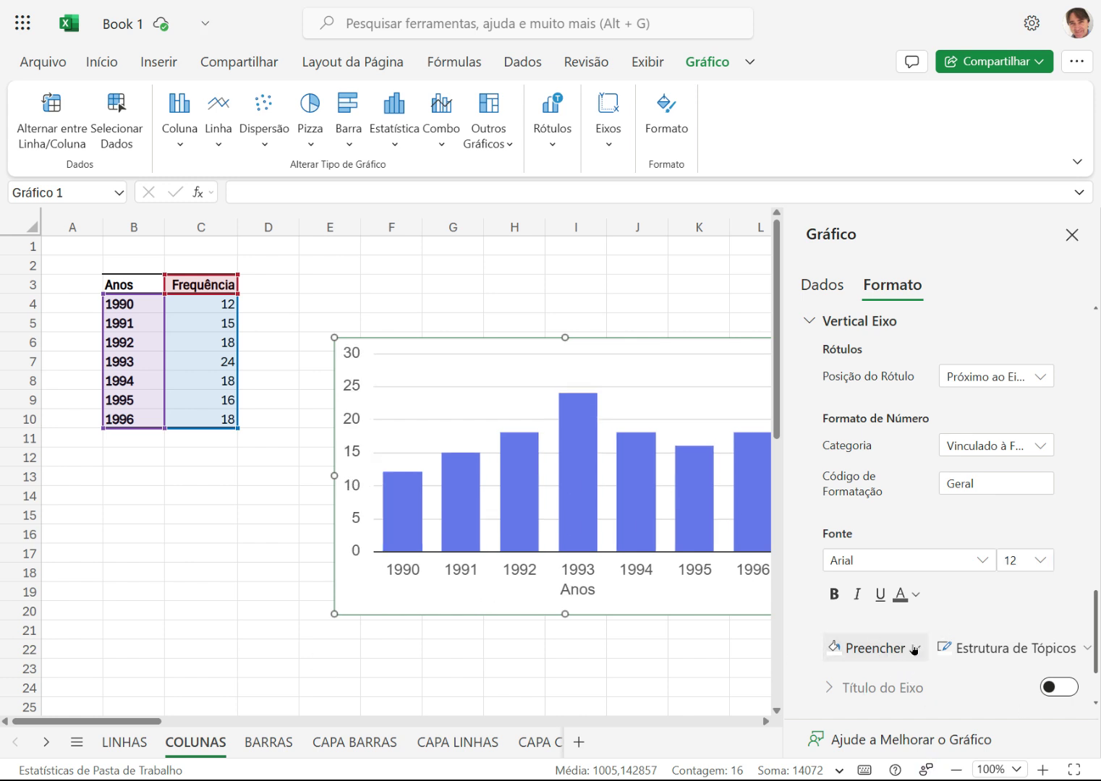
- Try a gold fill behind the vertical axis labels and reset it to no fill
click(914, 649)
click(866, 583)
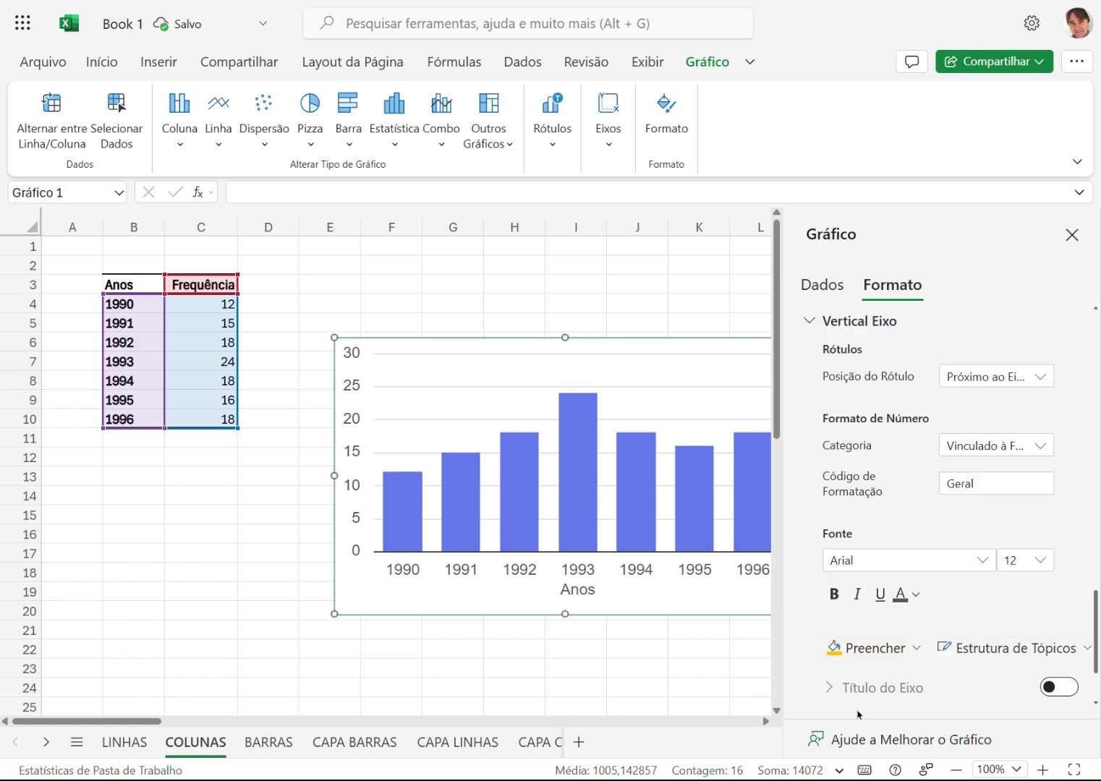
scroll(888, 601, down, 3)
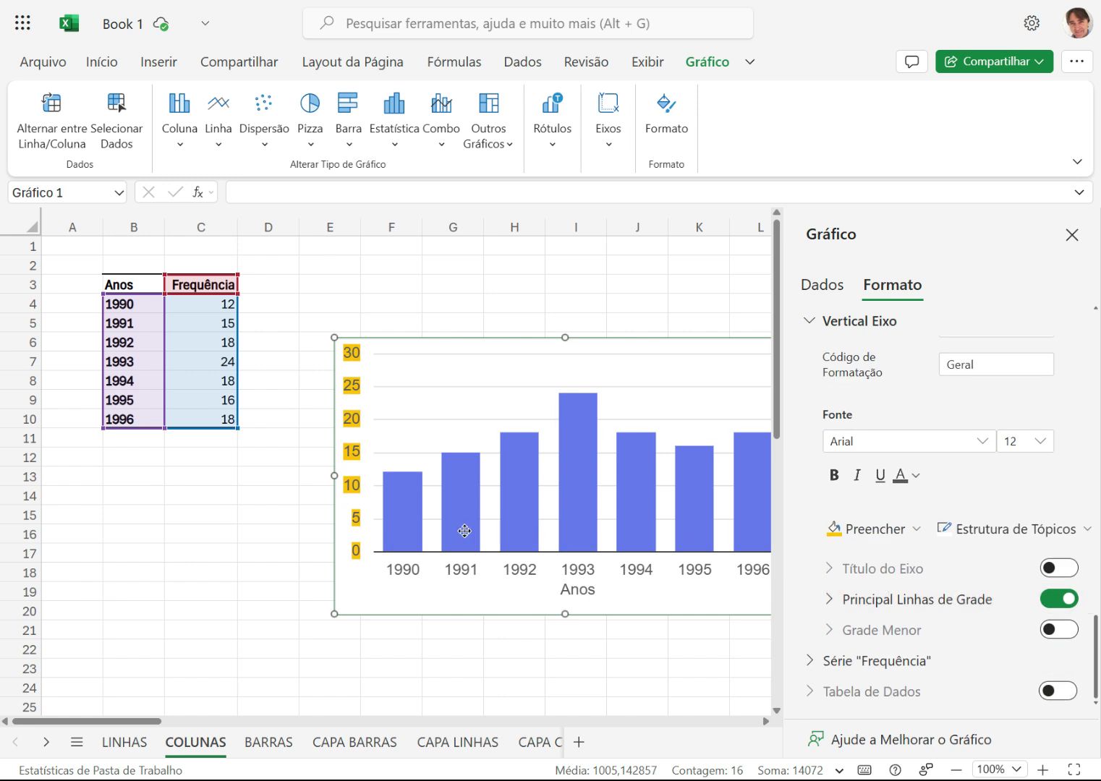
click(916, 528)
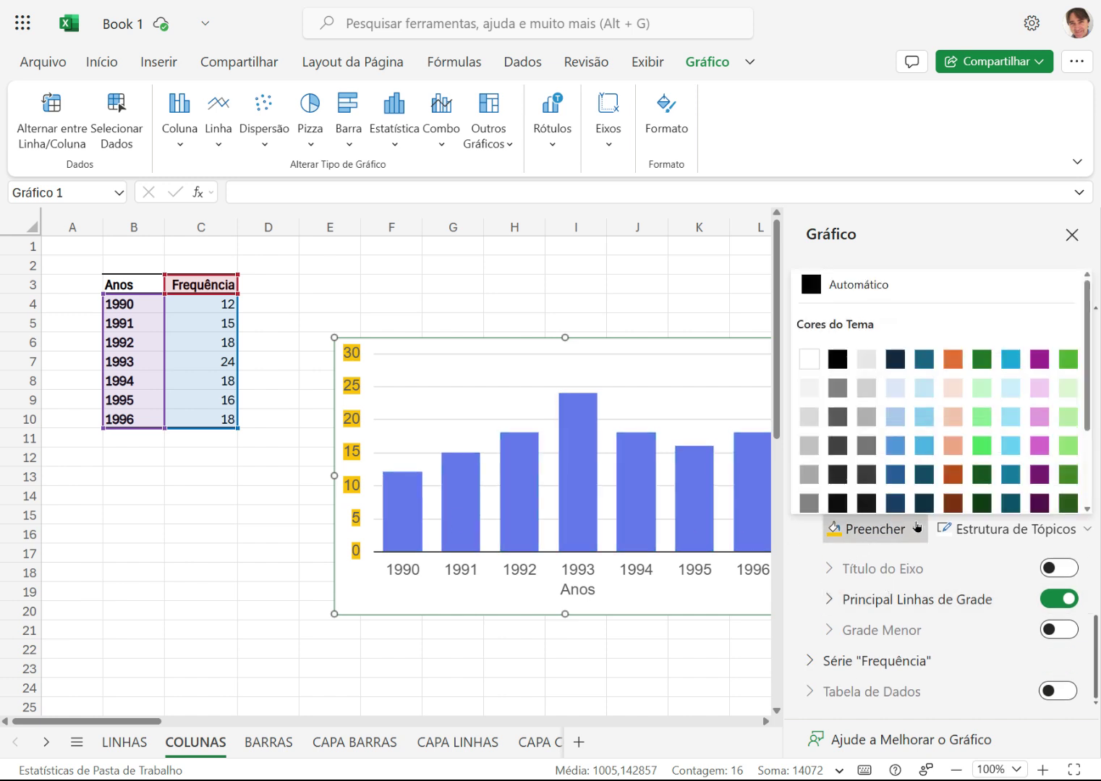
scroll(836, 410, down, 2)
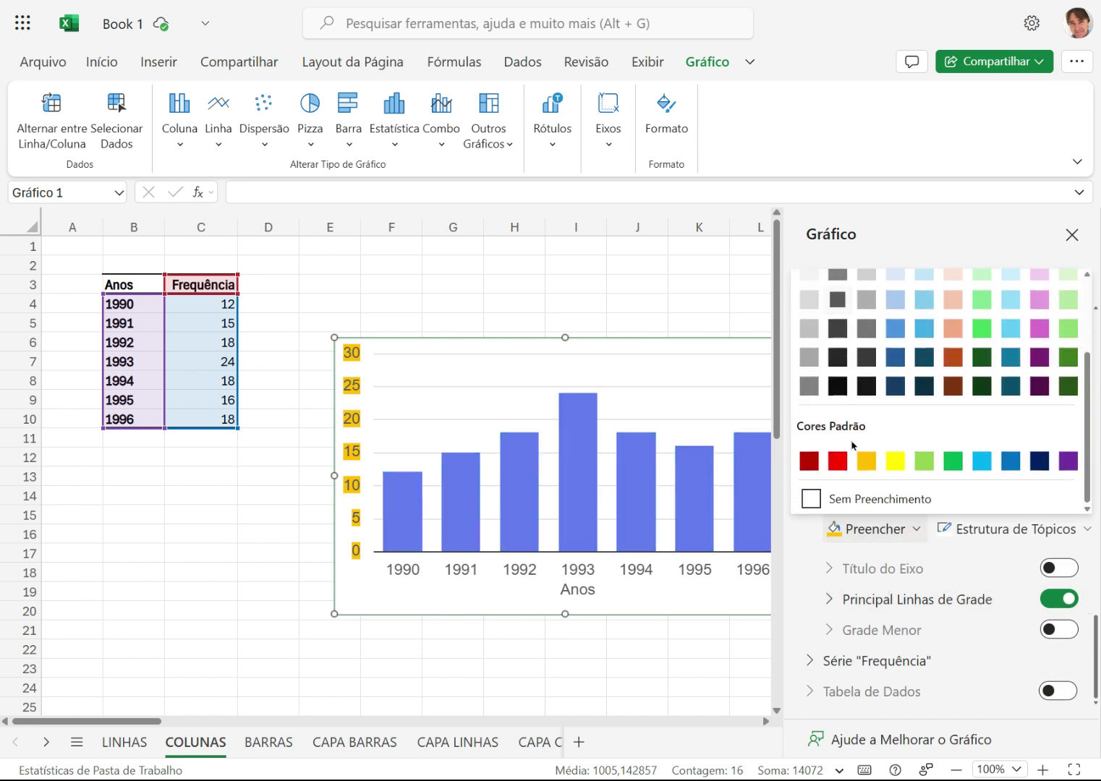
click(833, 509)
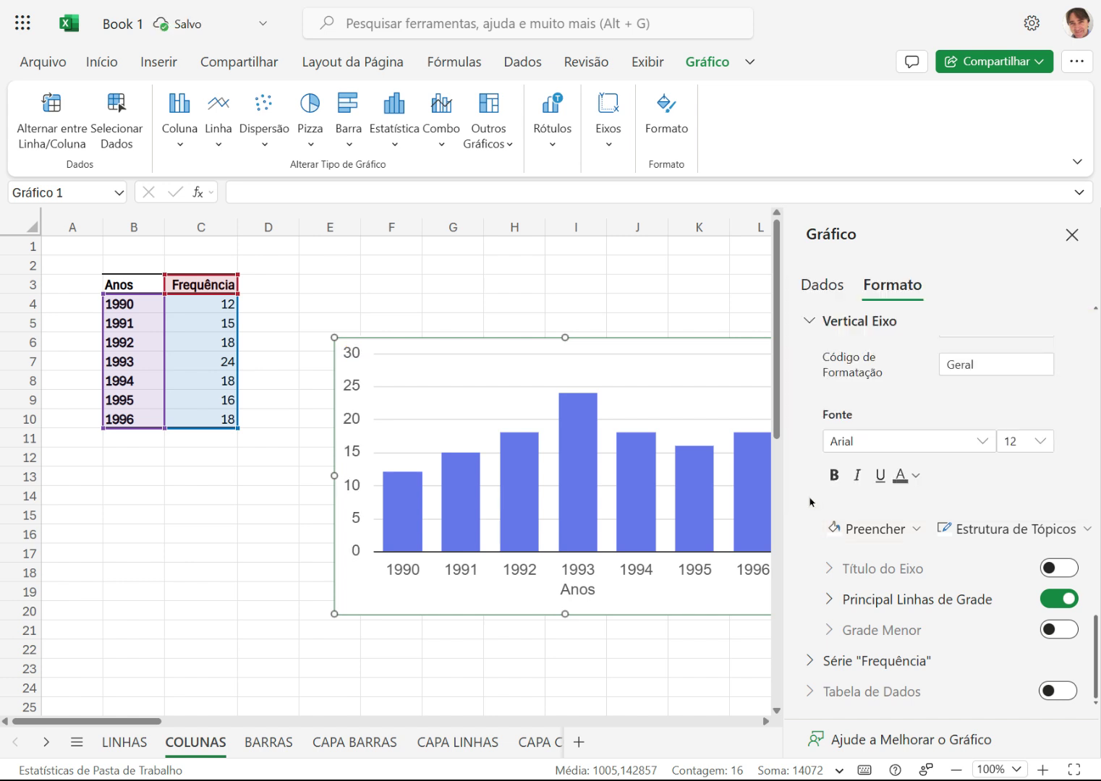
- Colour the vertical axis line black and add the vertical axis title "Frequência" in Arial
click(986, 535)
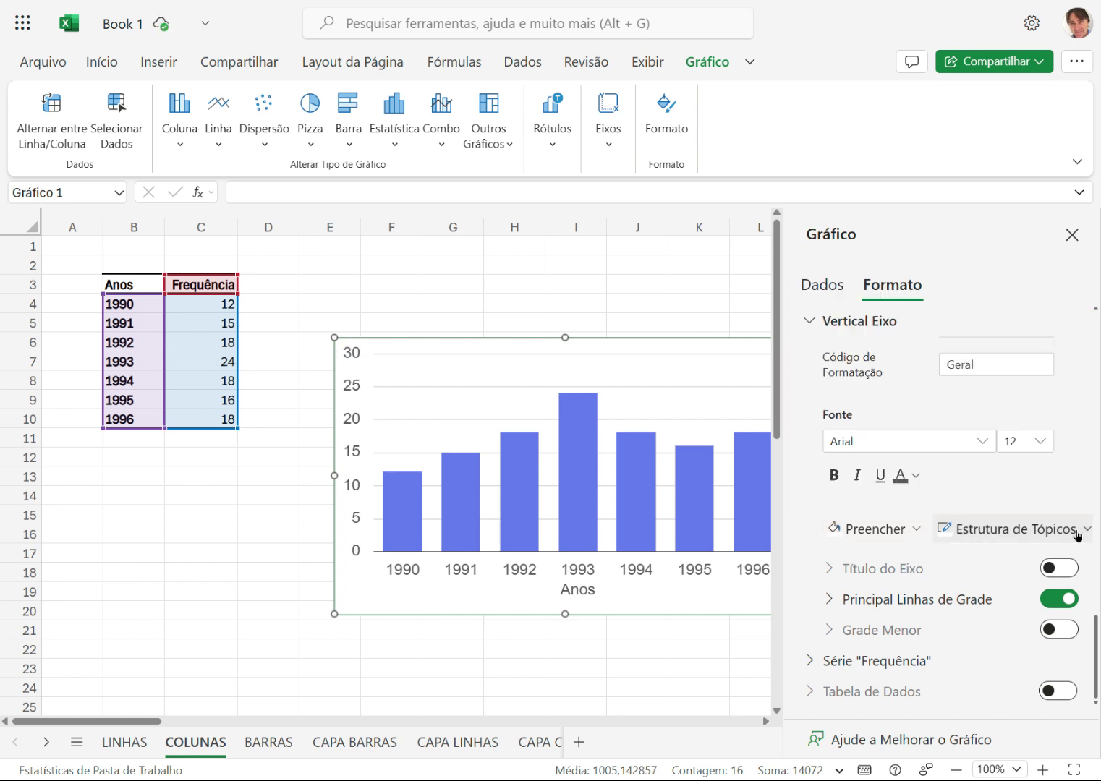
click(863, 374)
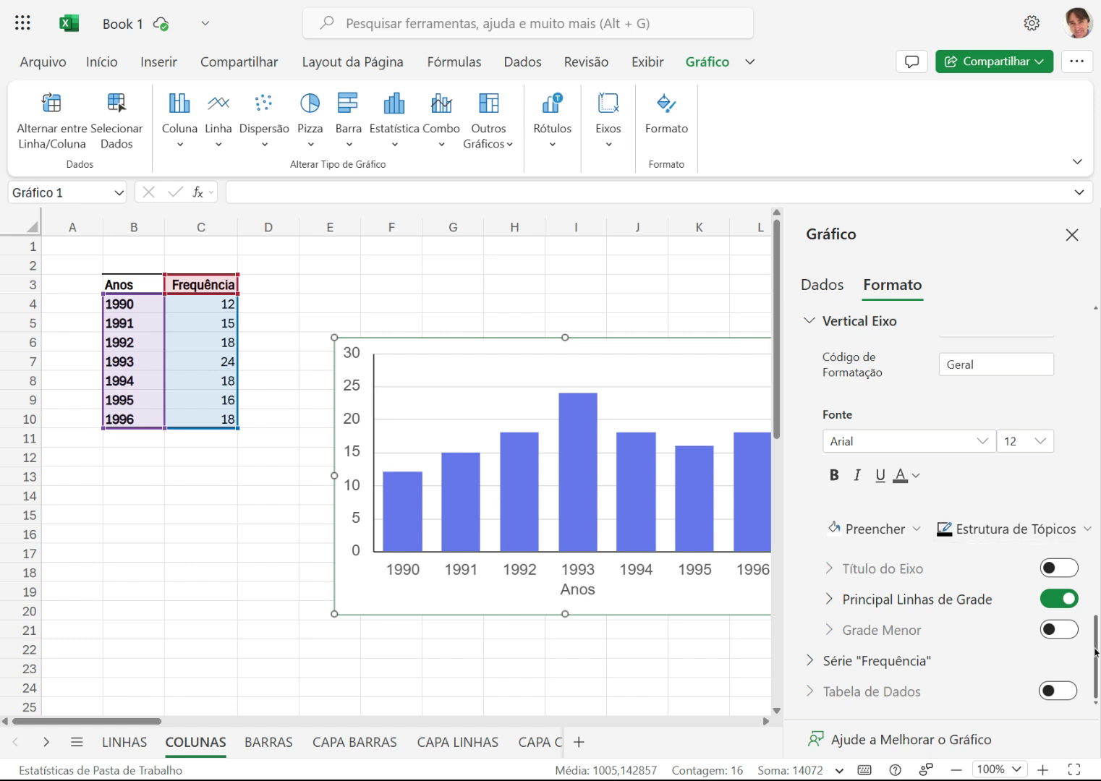
click(1069, 572)
click(1008, 606)
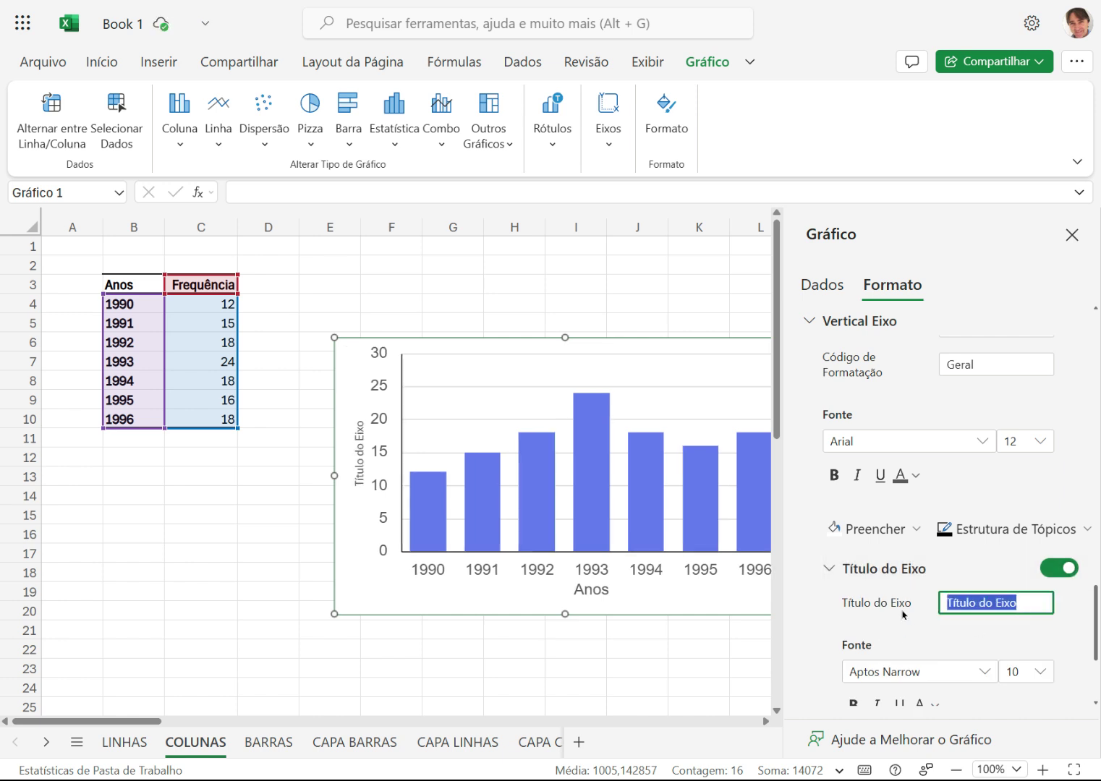
text(Frequência)
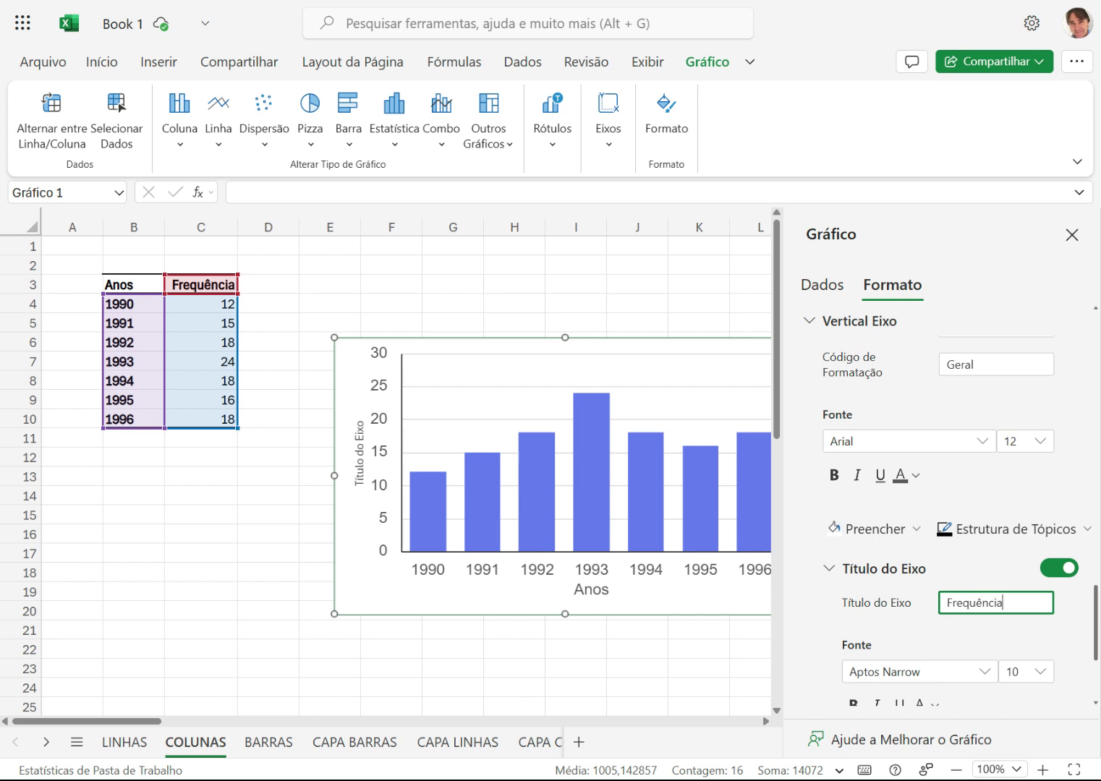
click(985, 681)
click(868, 492)
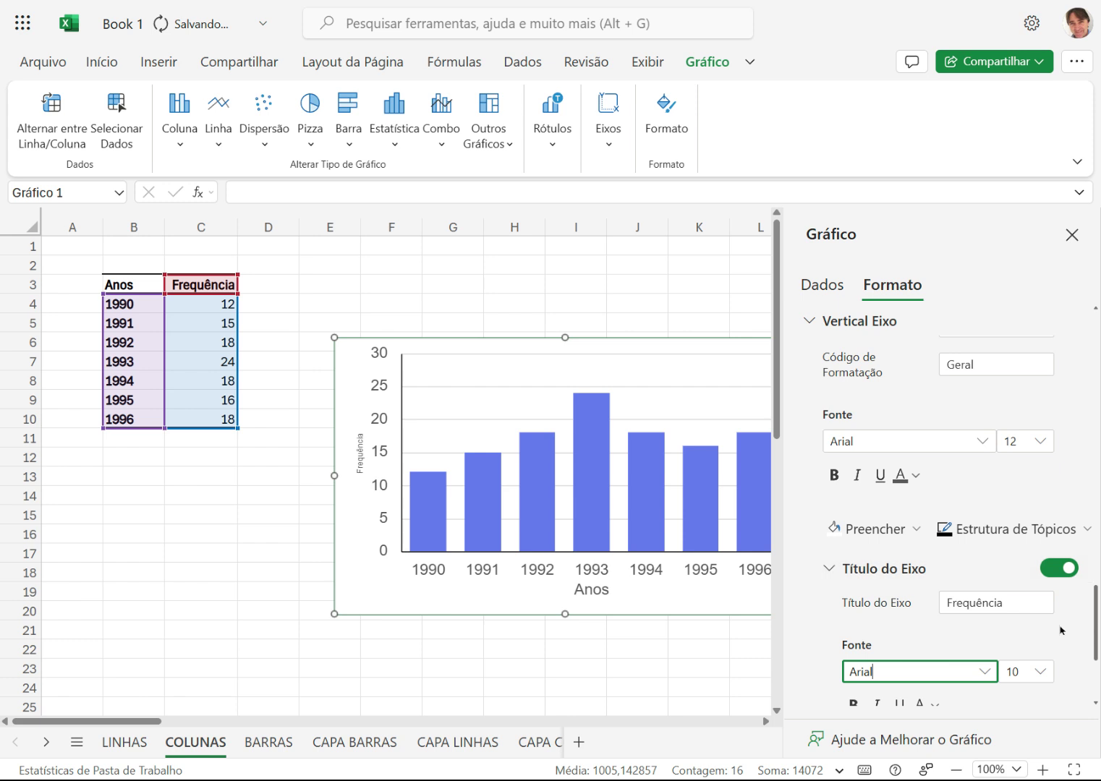
- Set the font size of the vertical axis title to 12
click(1036, 675)
click(1013, 526)
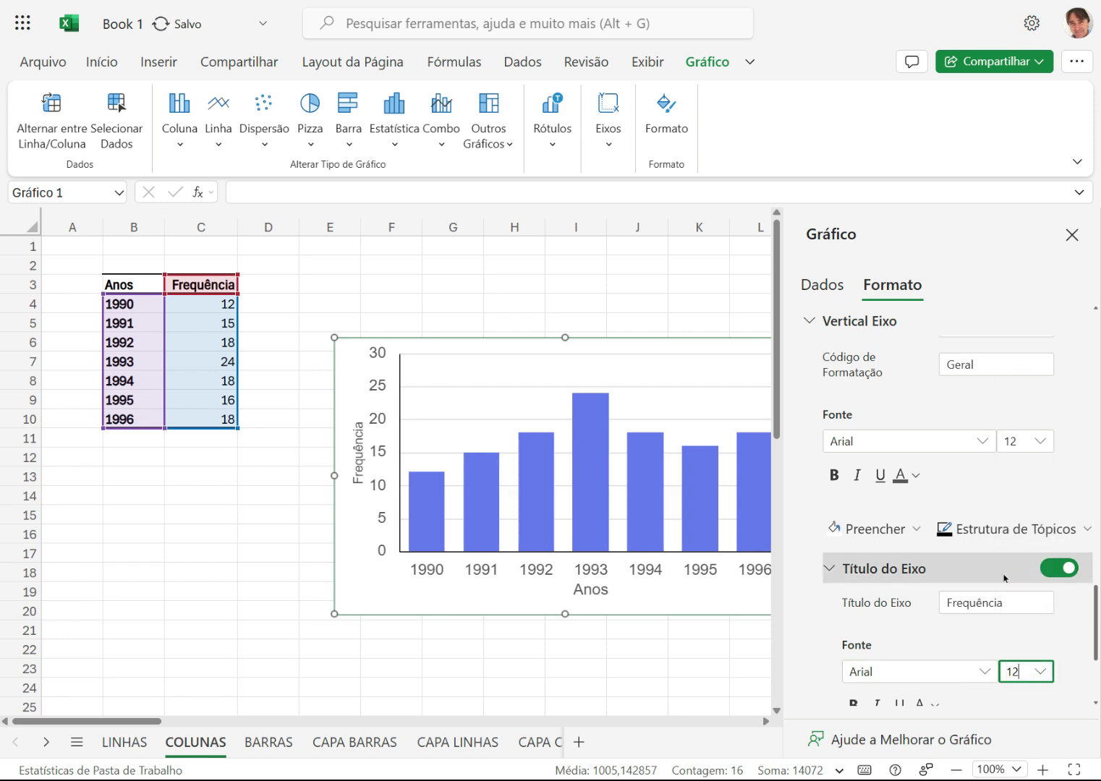
- Try an orange fill behind the vertical axis title and reset it to no fill
scroll(967, 621, down, 3)
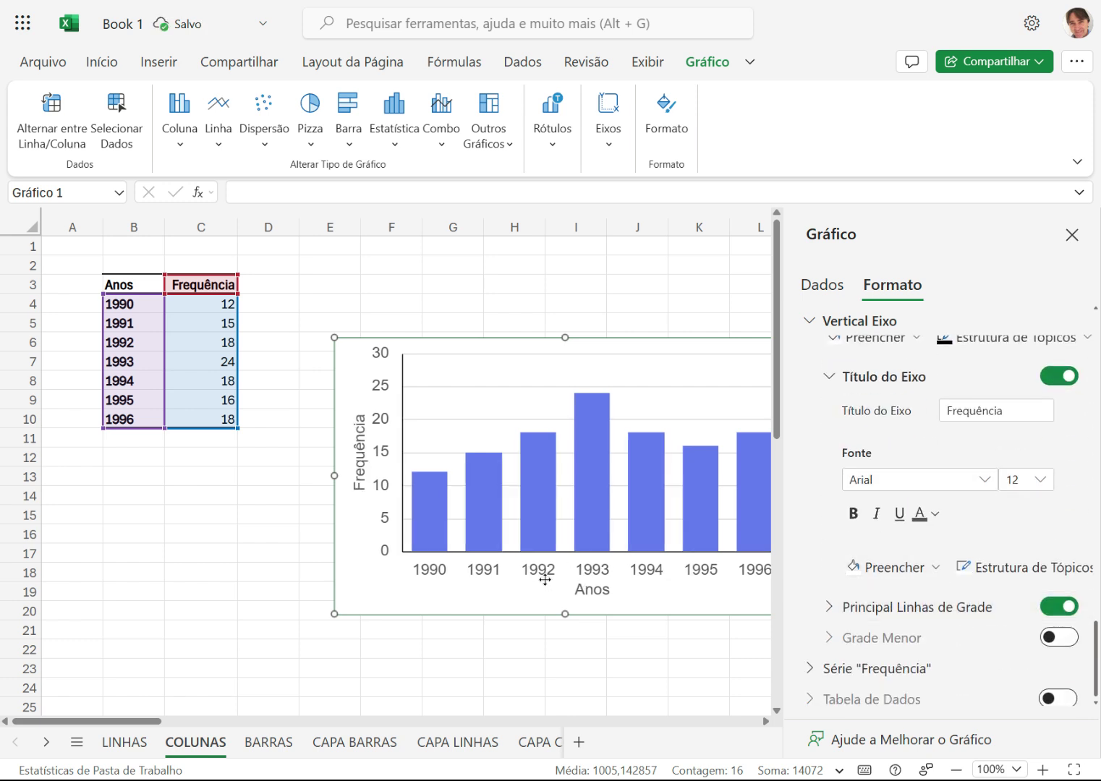
click(932, 569)
click(949, 356)
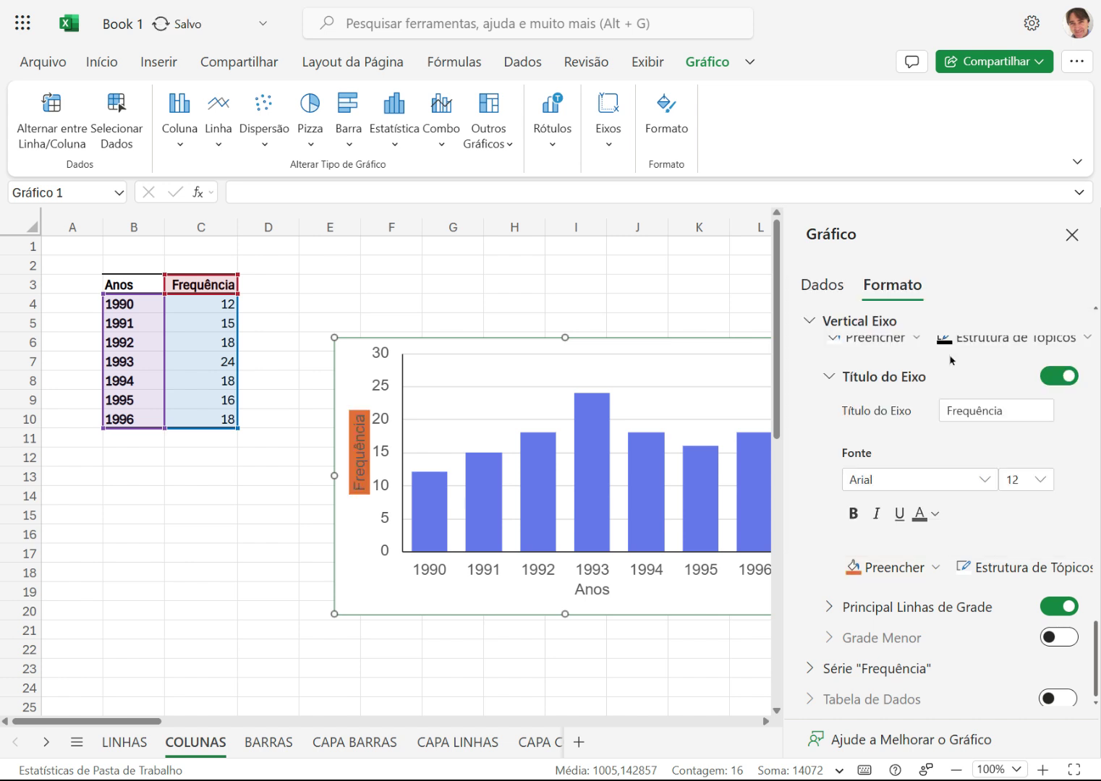
click(937, 571)
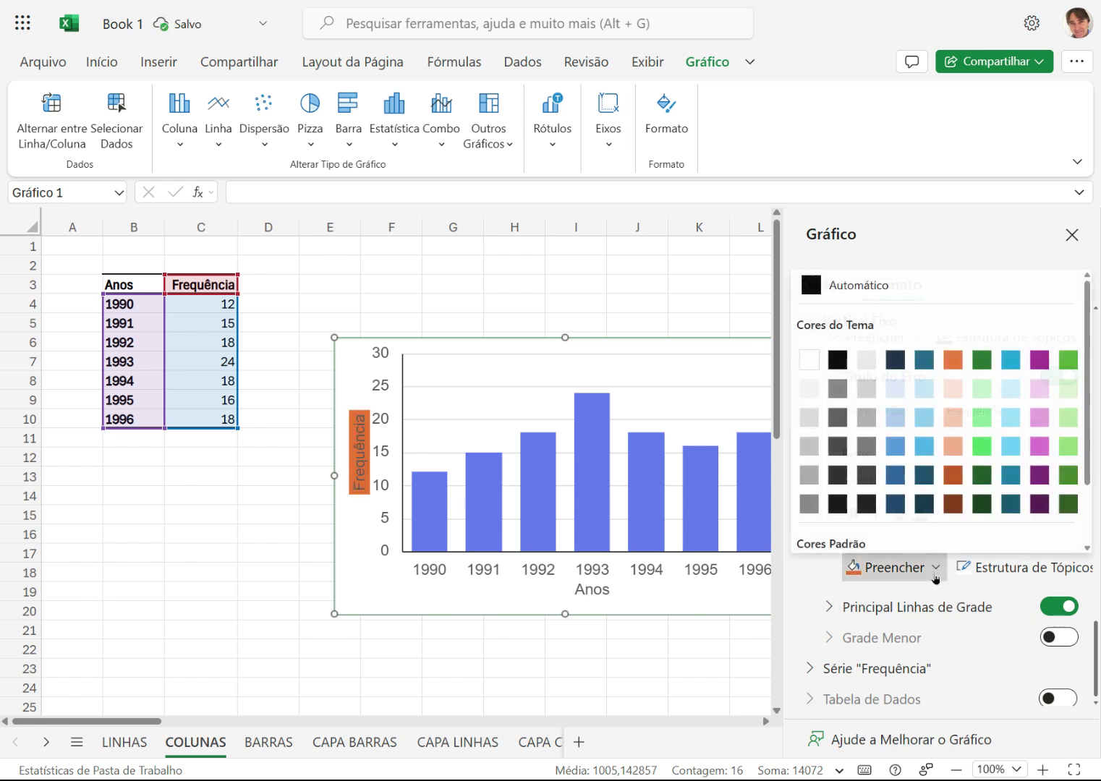
scroll(891, 529, down, 2)
click(852, 539)
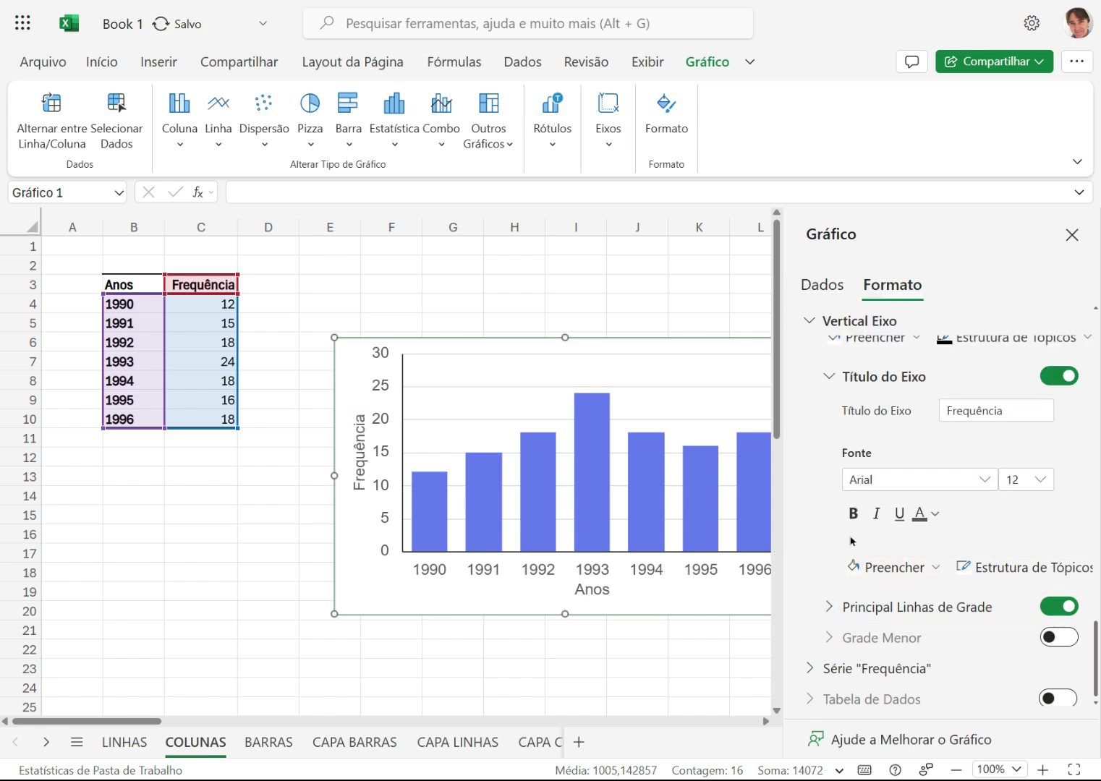
- Try a black outline around the vertical axis title and reset it to no outline
click(962, 568)
click(846, 356)
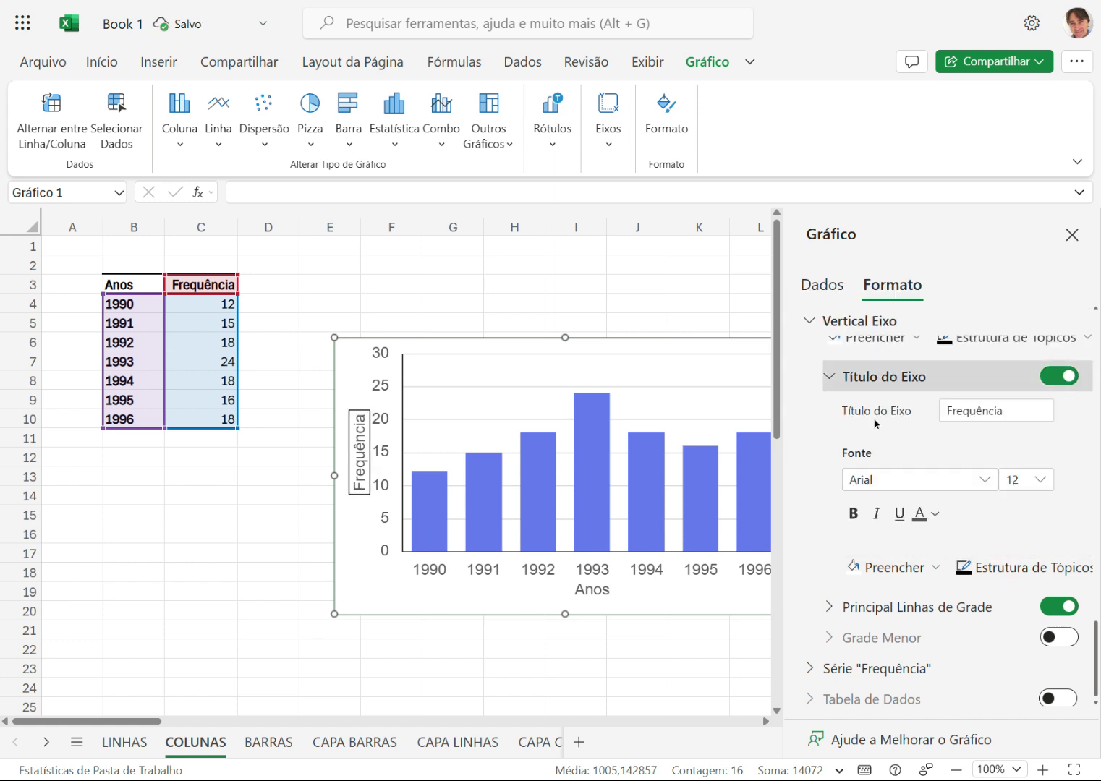
click(970, 568)
scroll(854, 463, down, 3)
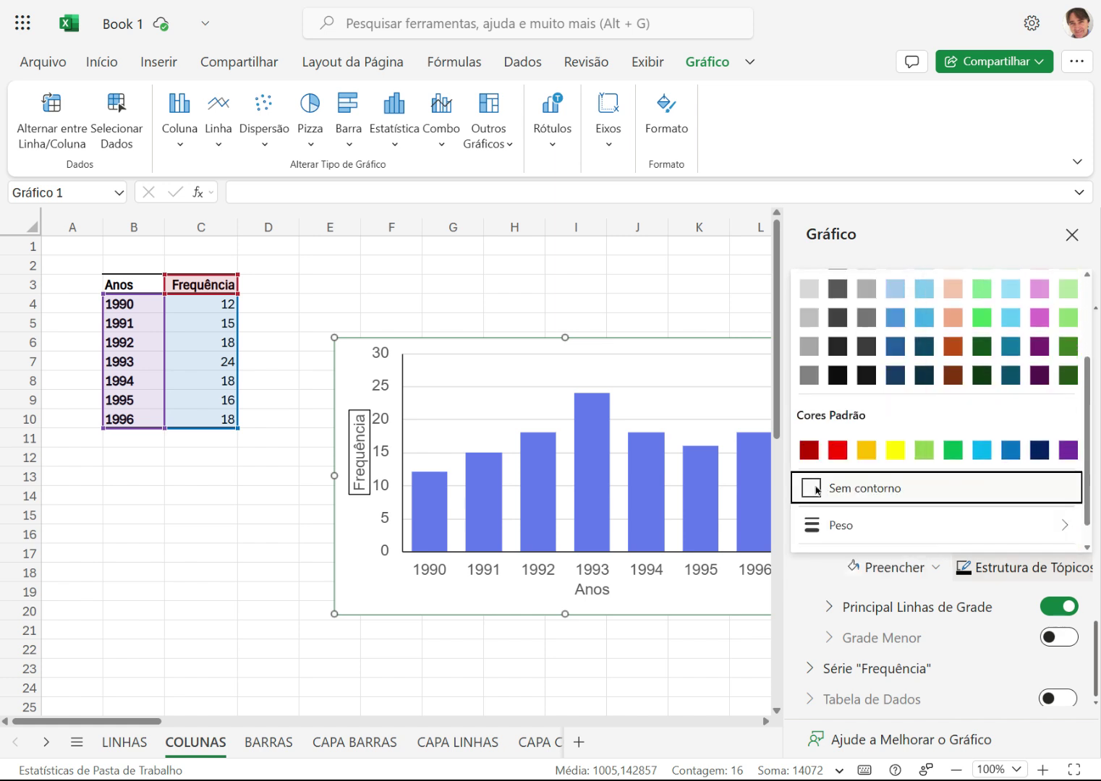
click(818, 491)
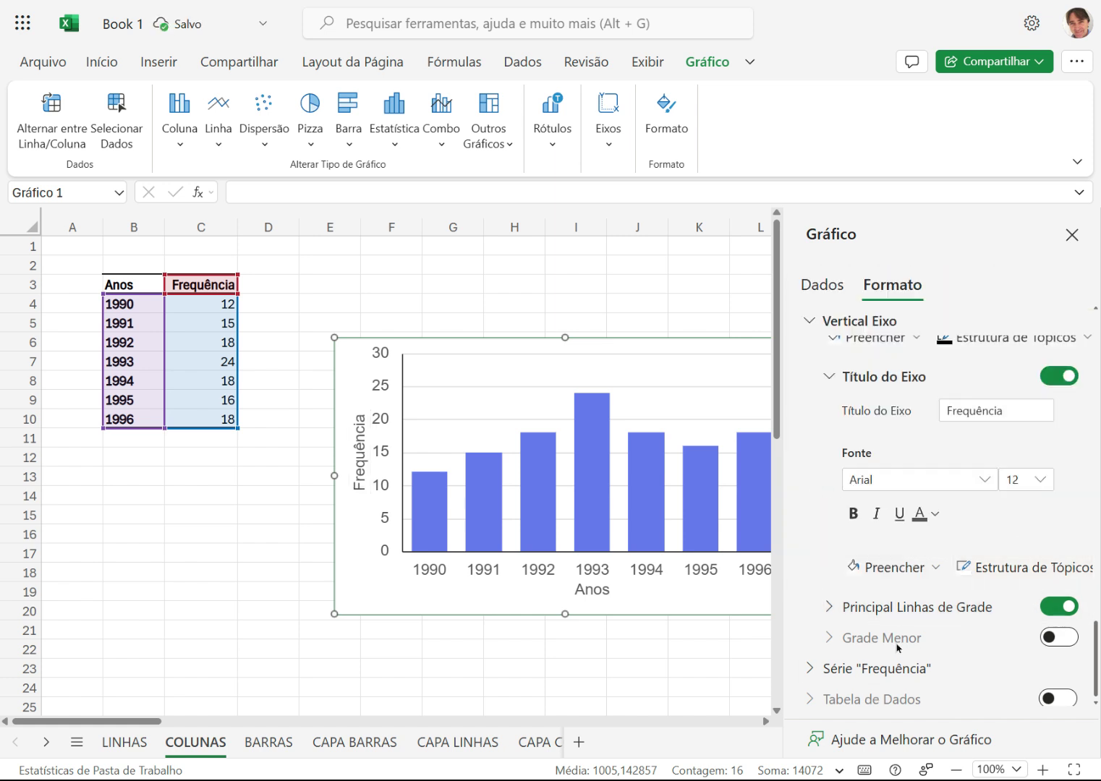
- Try minor gridlines on the vertical axis and turn them off again
scroll(990, 606, down, 1)
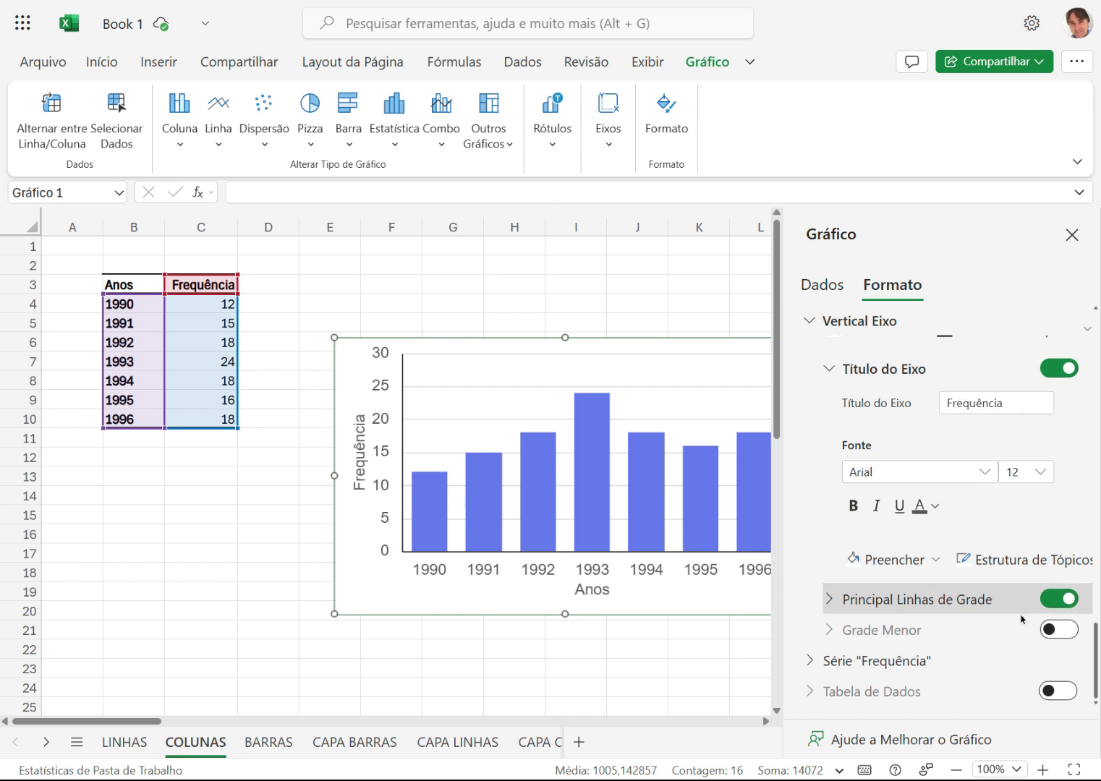
click(1068, 631)
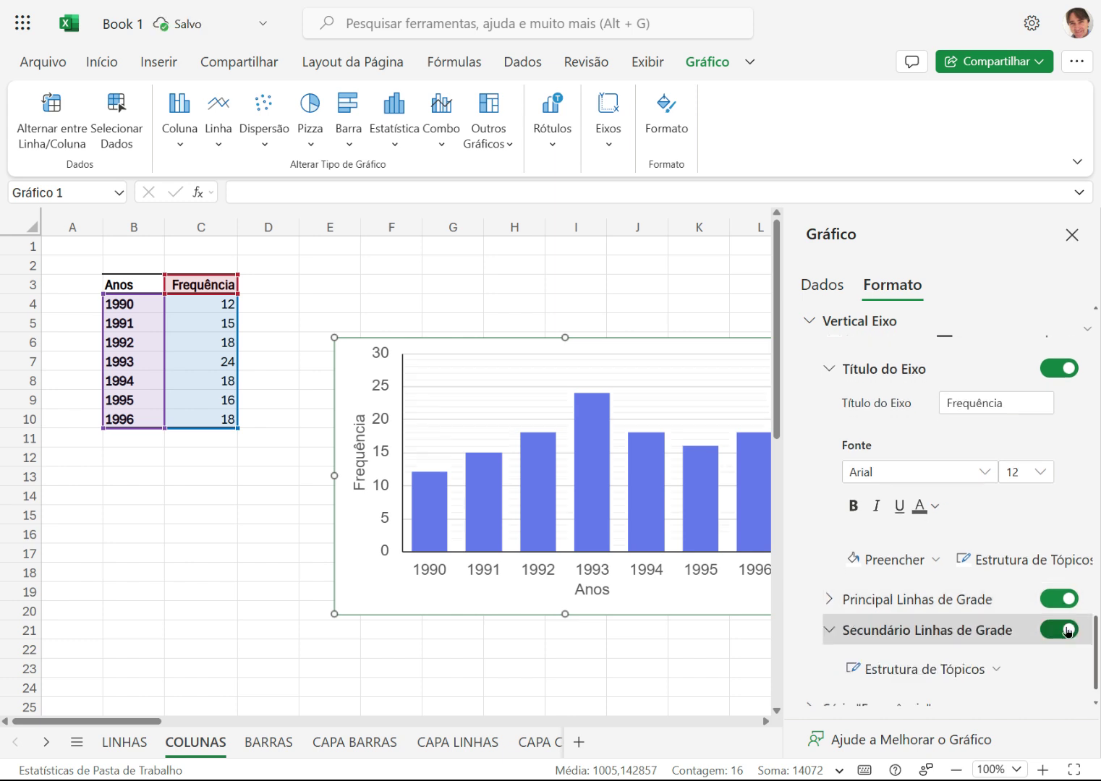
click(1068, 631)
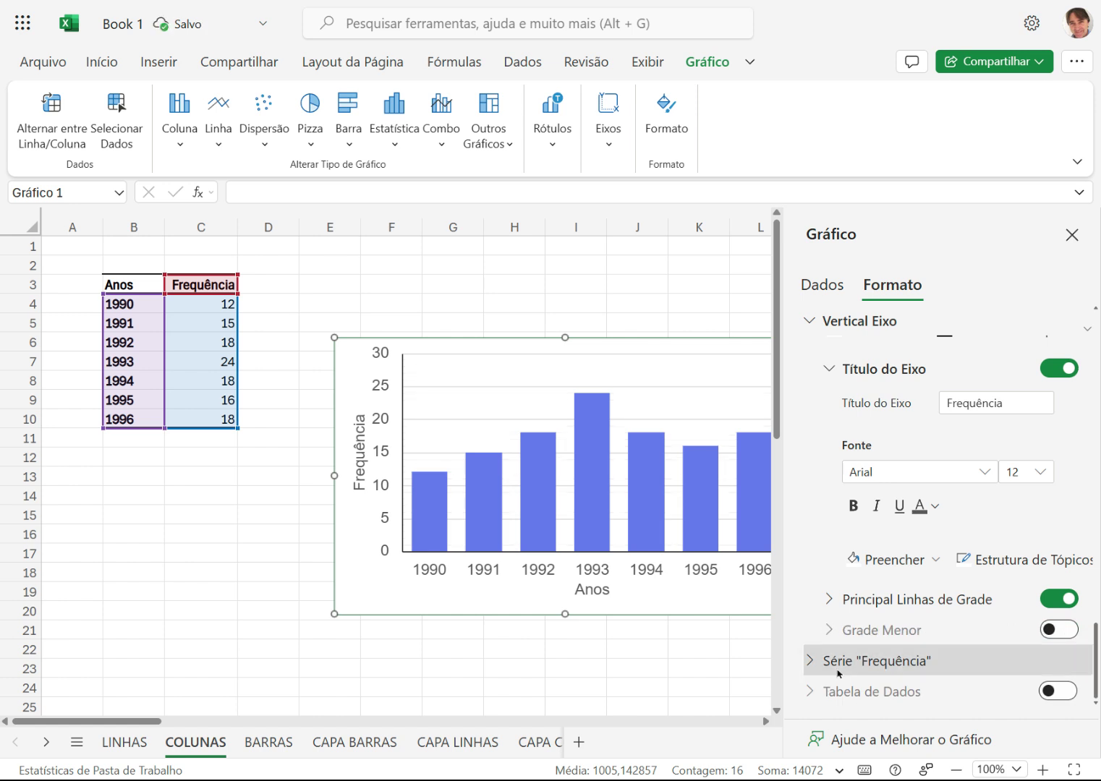
- Fill the columns of the Frequência series with standard gold and give them a black outline
click(811, 661)
scroll(830, 623, down, 2)
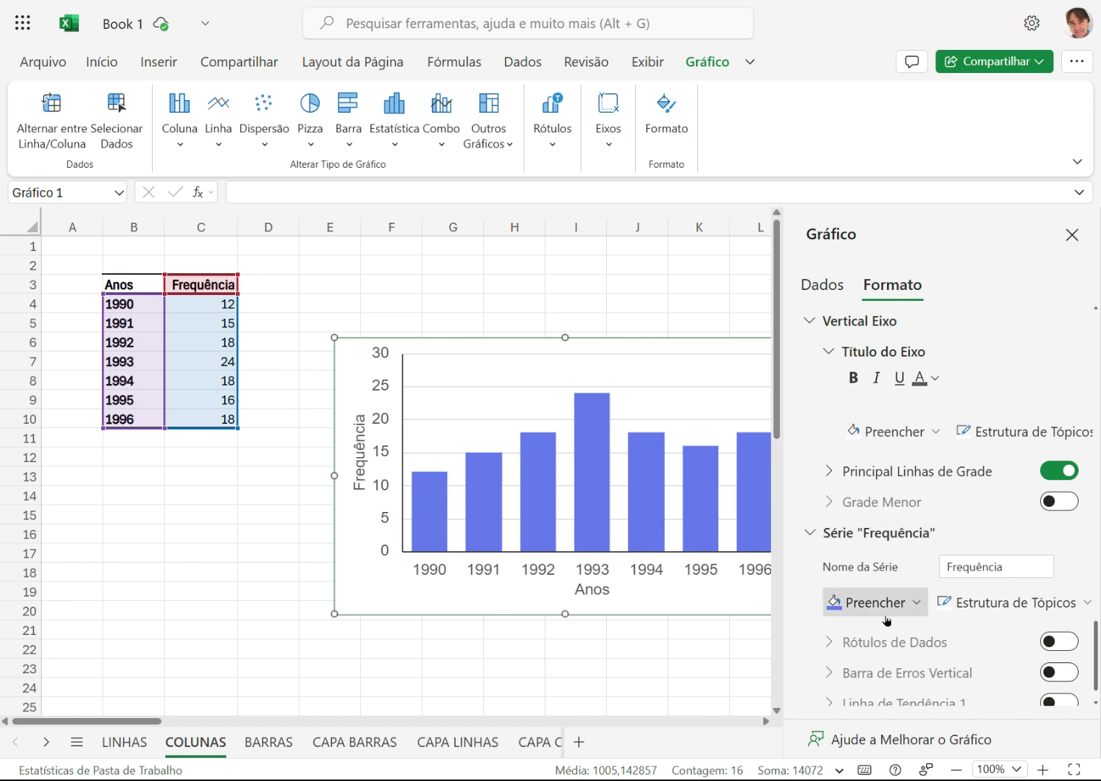
click(919, 607)
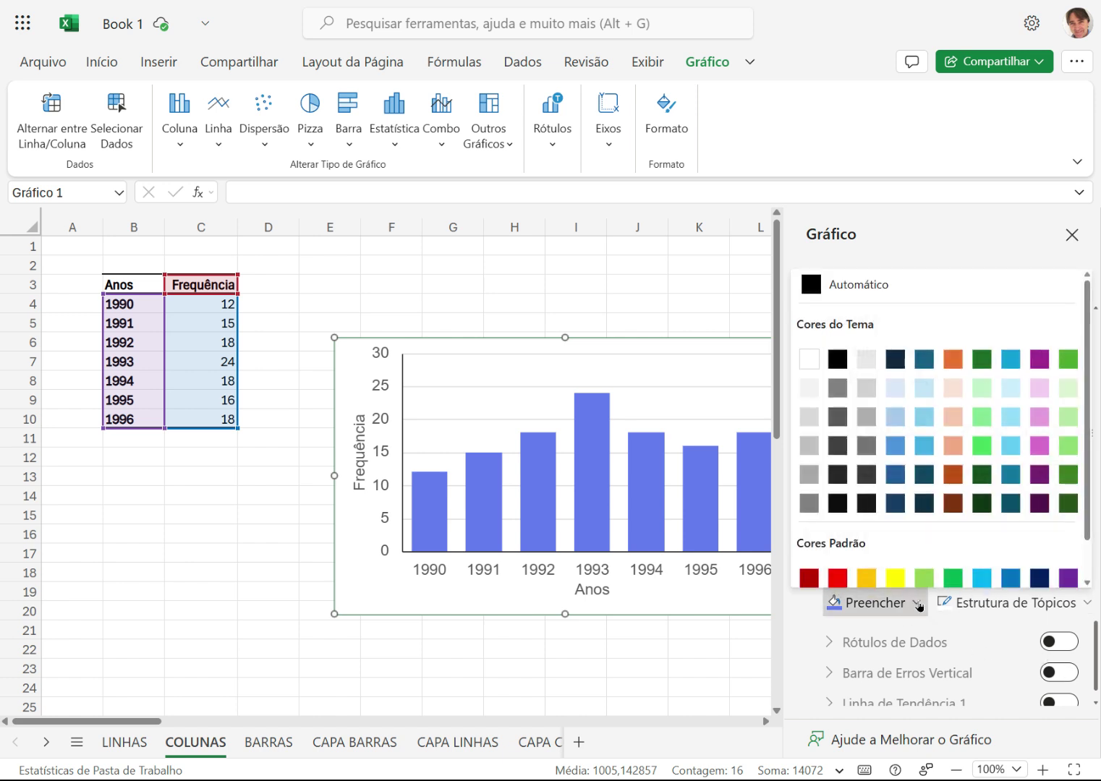
click(861, 579)
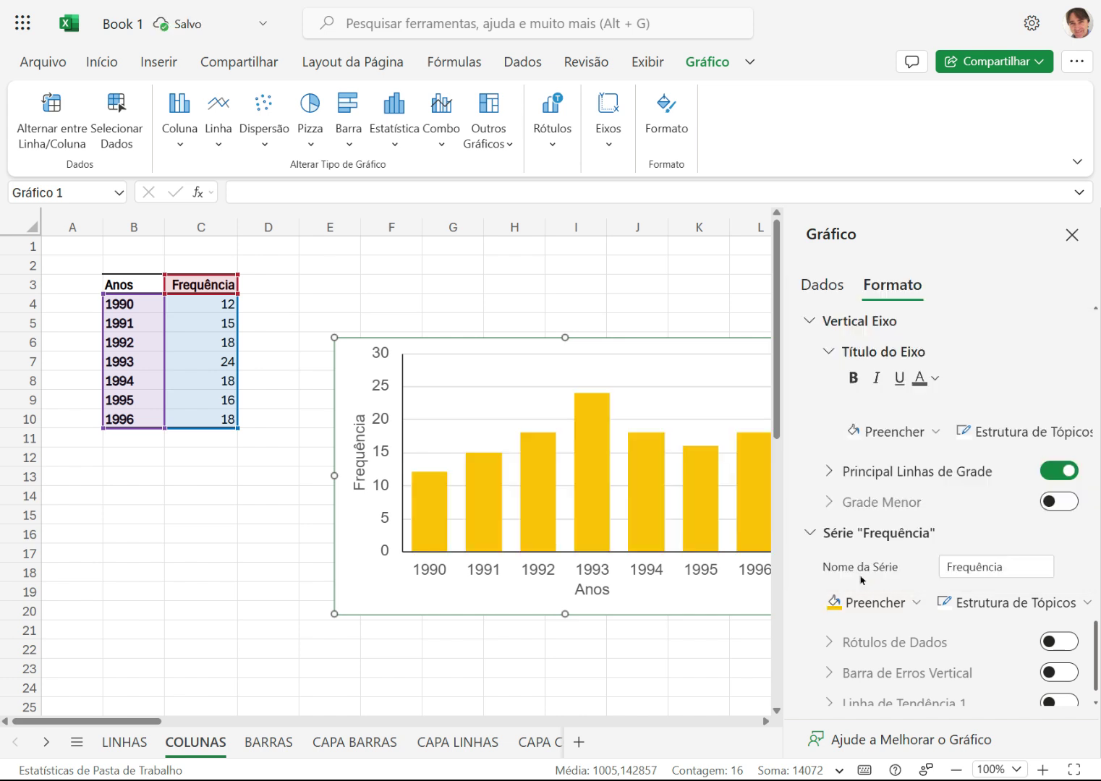
click(1086, 603)
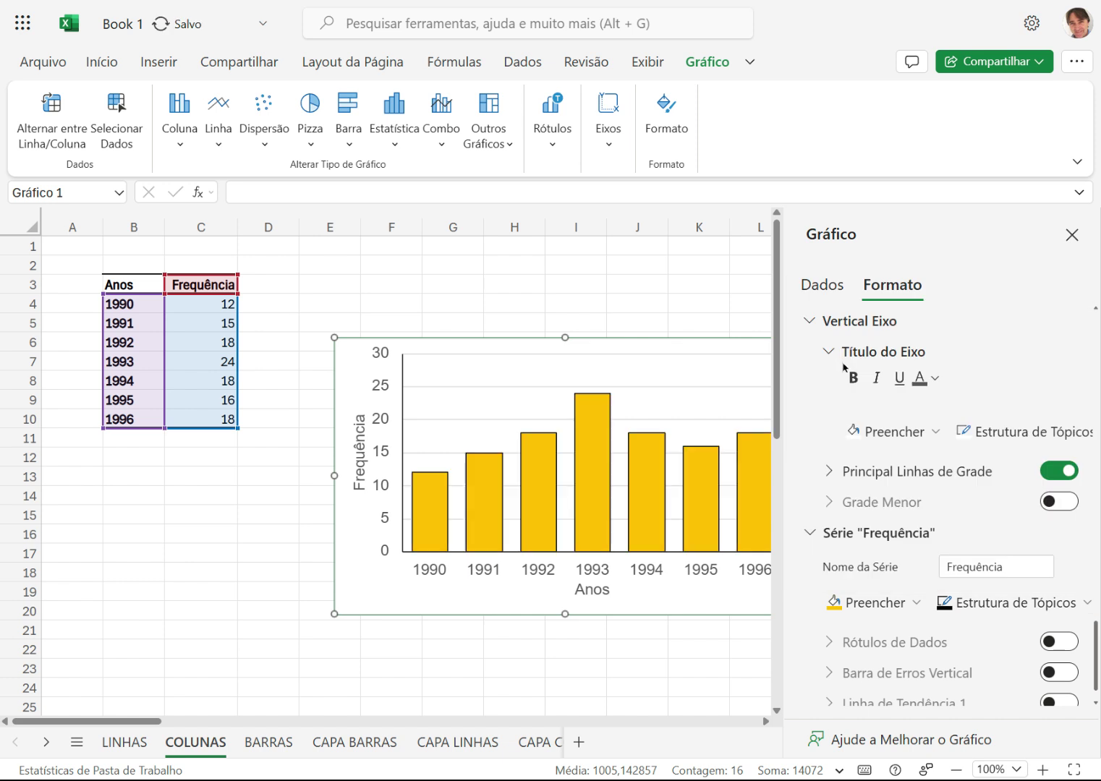
- Turn on data labels for the Frequência series
scroll(1010, 672, down, 1)
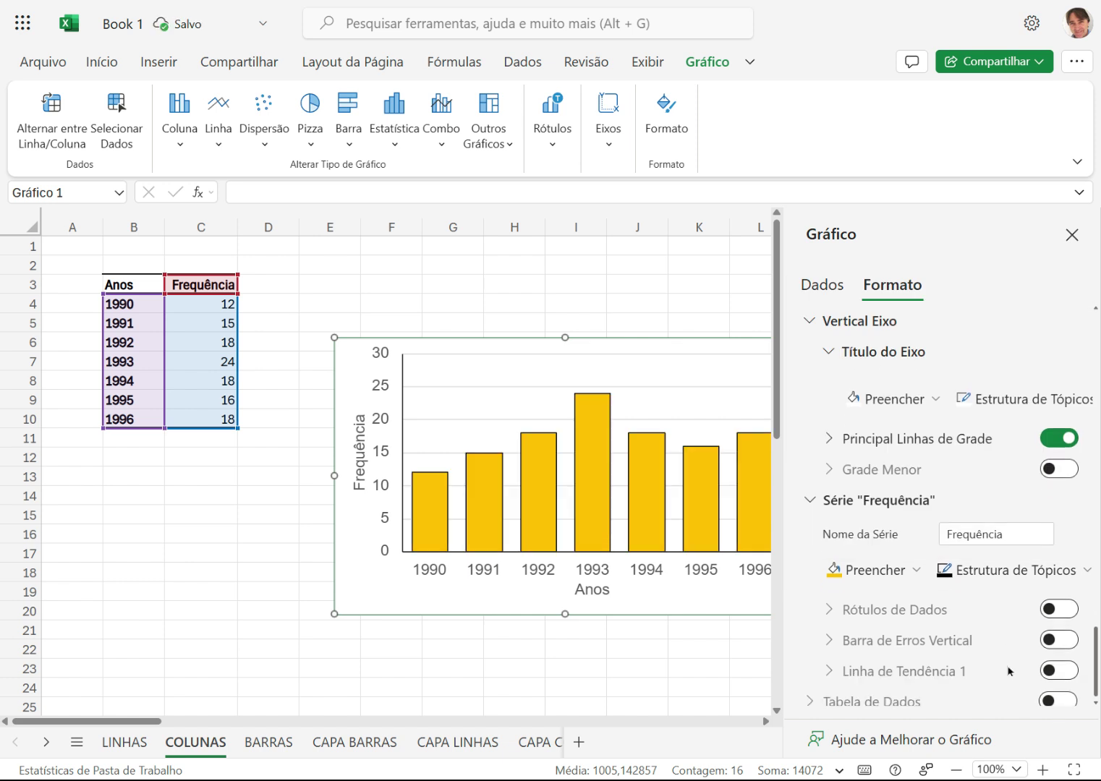
click(1066, 600)
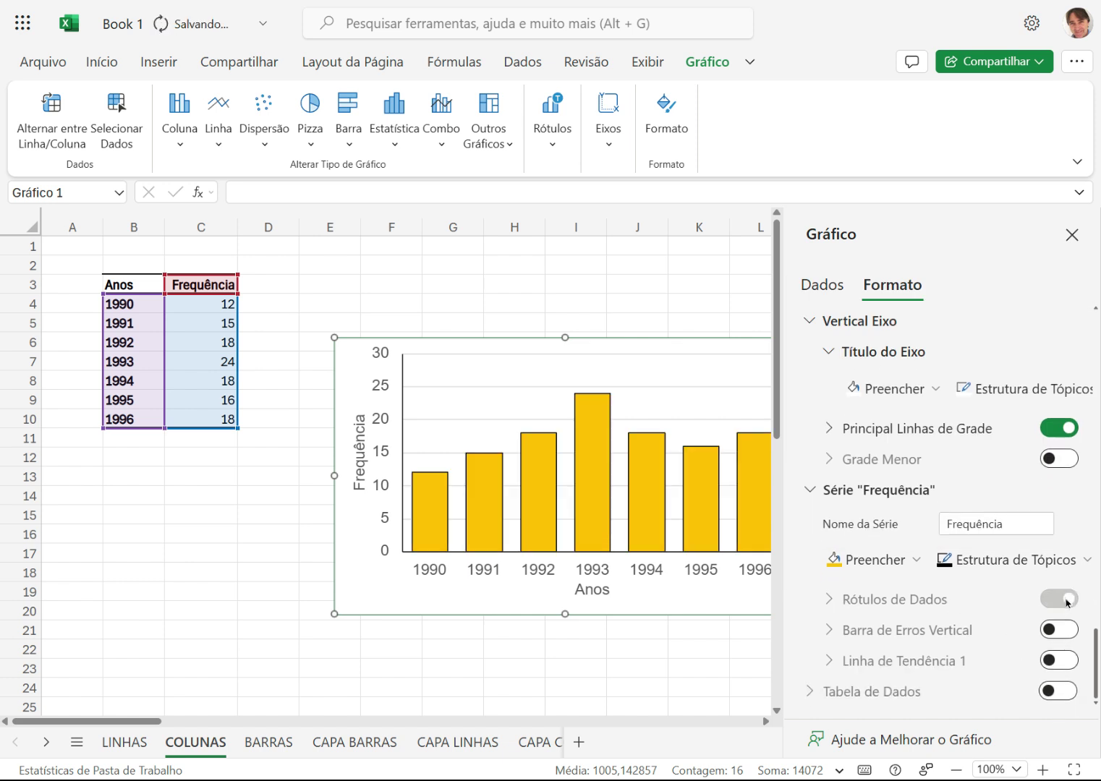
scroll(1028, 655, down, 2)
scroll(1028, 655, down, 5)
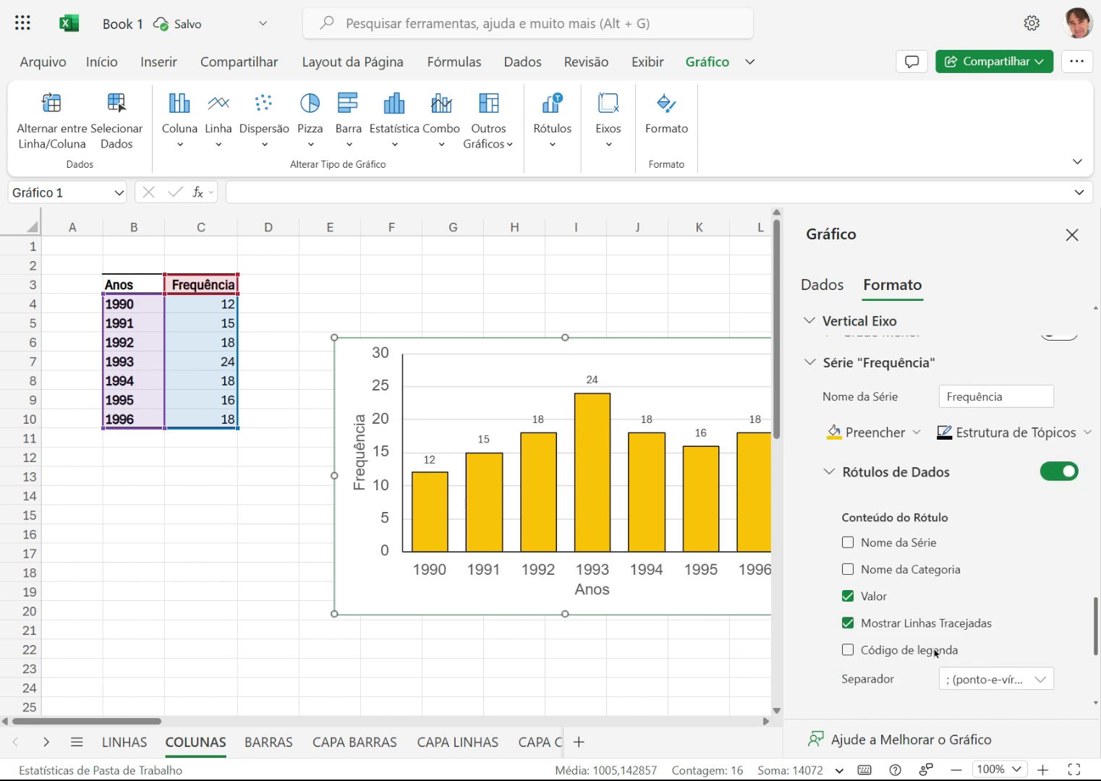
scroll(1020, 571, down, 2)
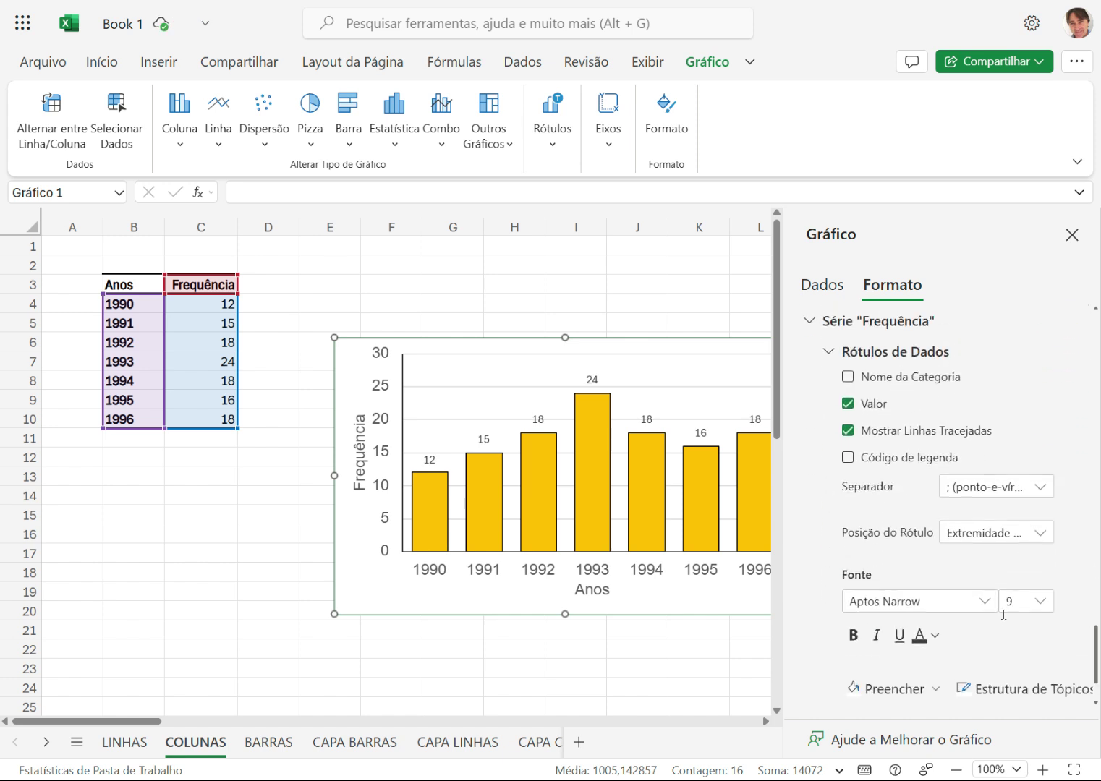
- Format the data labels in Arial size 10, and close the chart formatting pane
click(984, 601)
click(894, 426)
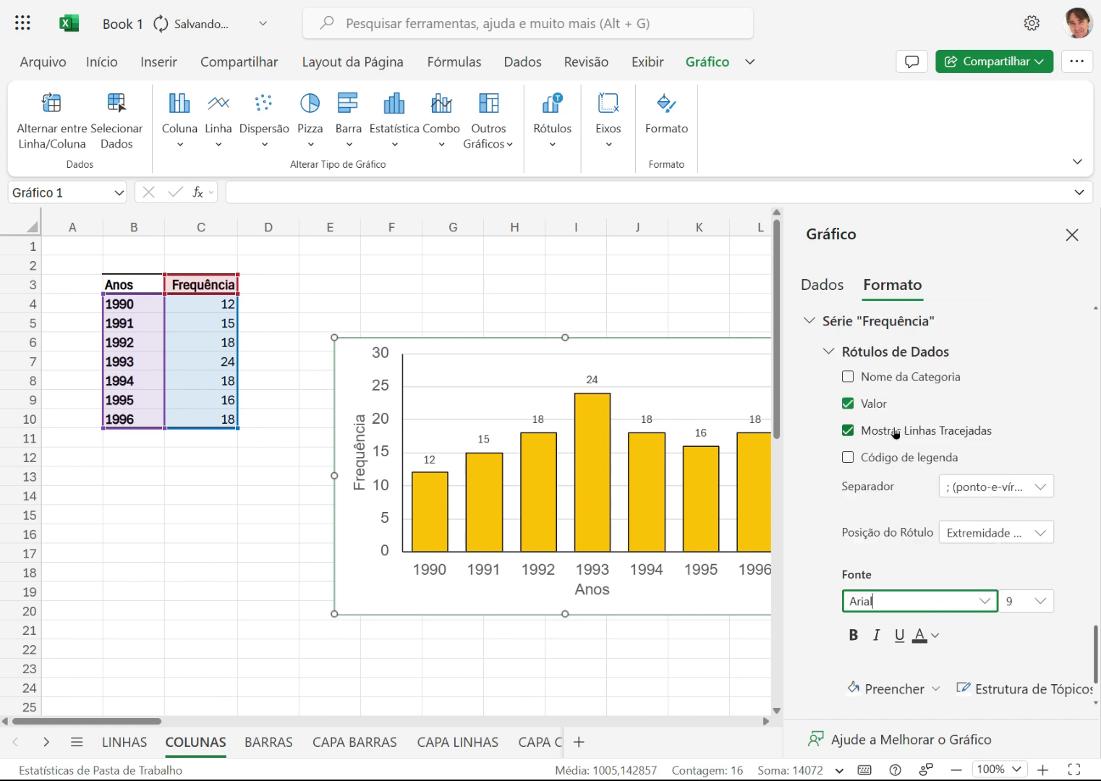
click(1039, 604)
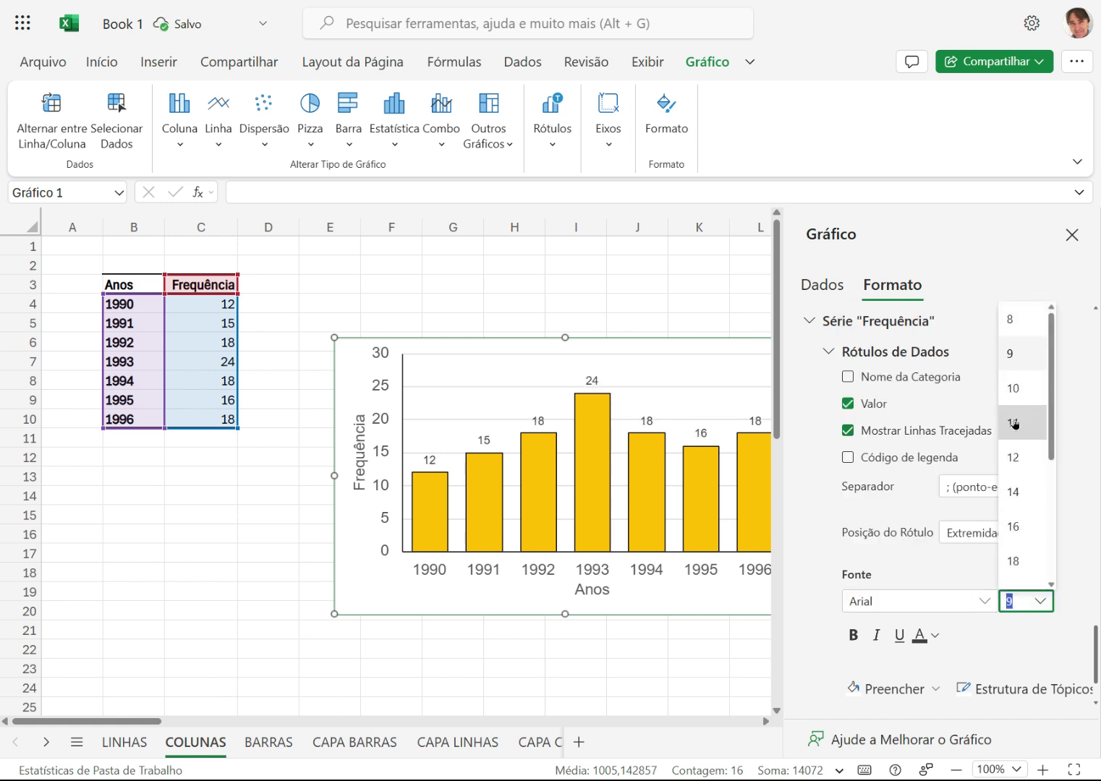
click(1014, 389)
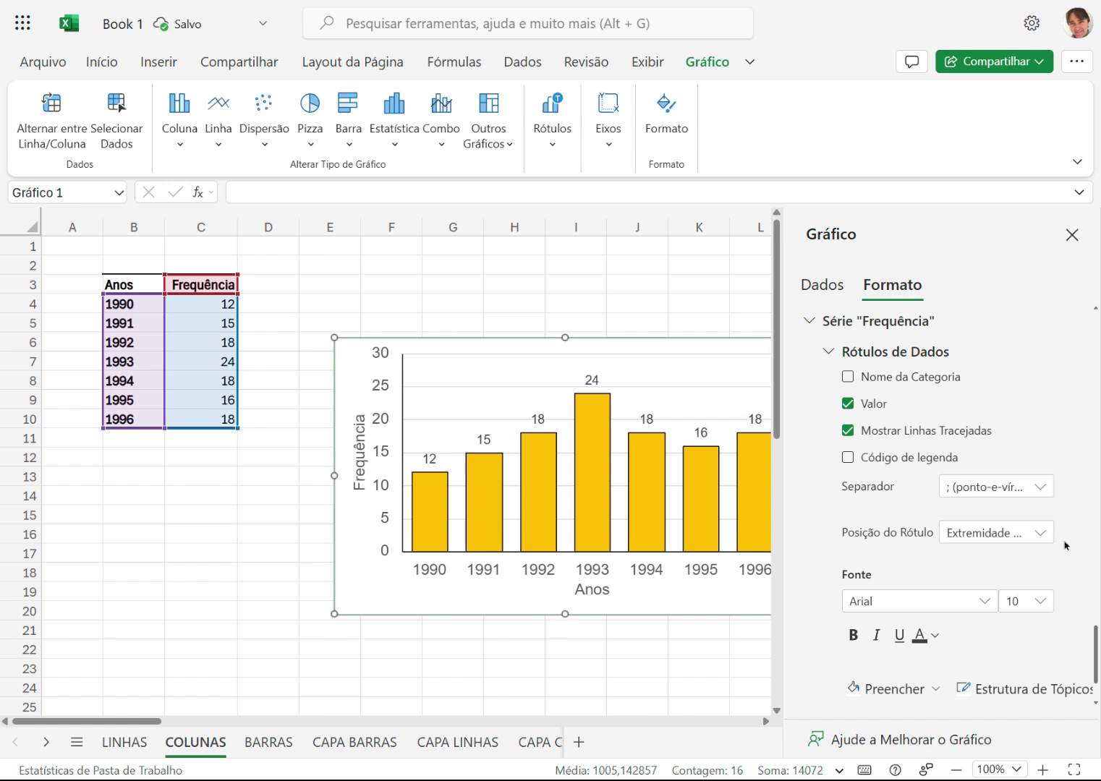
scroll(941, 651, down, 1)
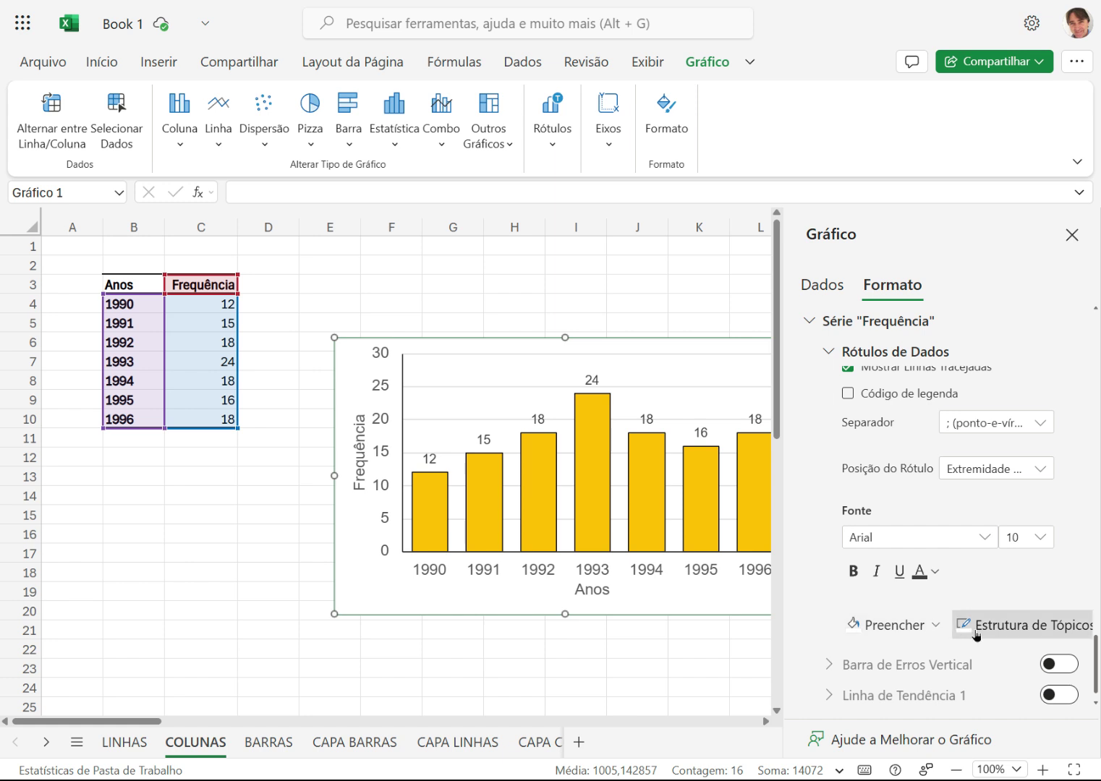
scroll(976, 639, down, 1)
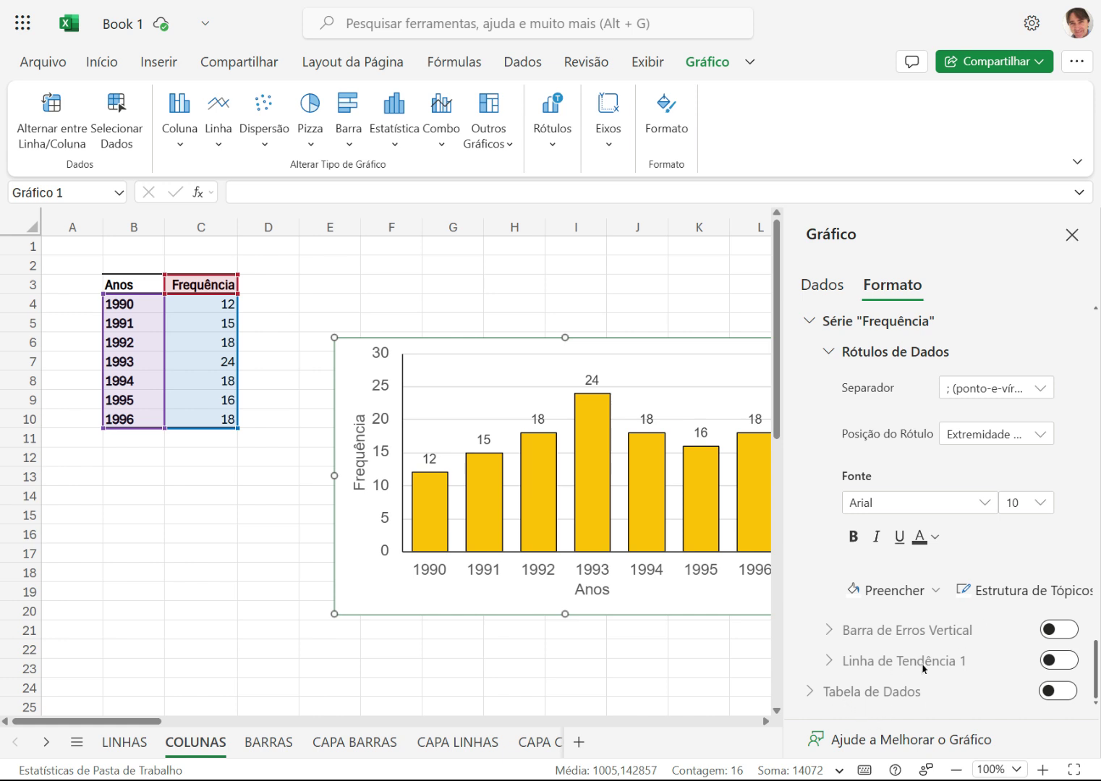
click(1070, 242)
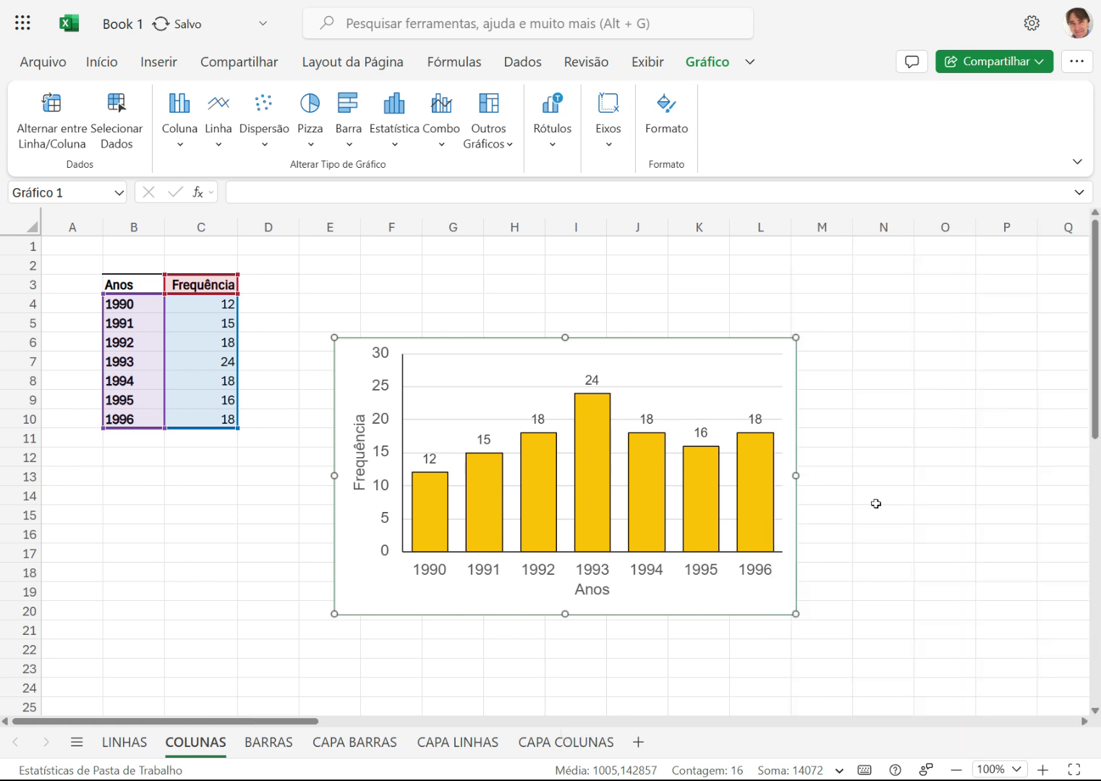
click(937, 476)
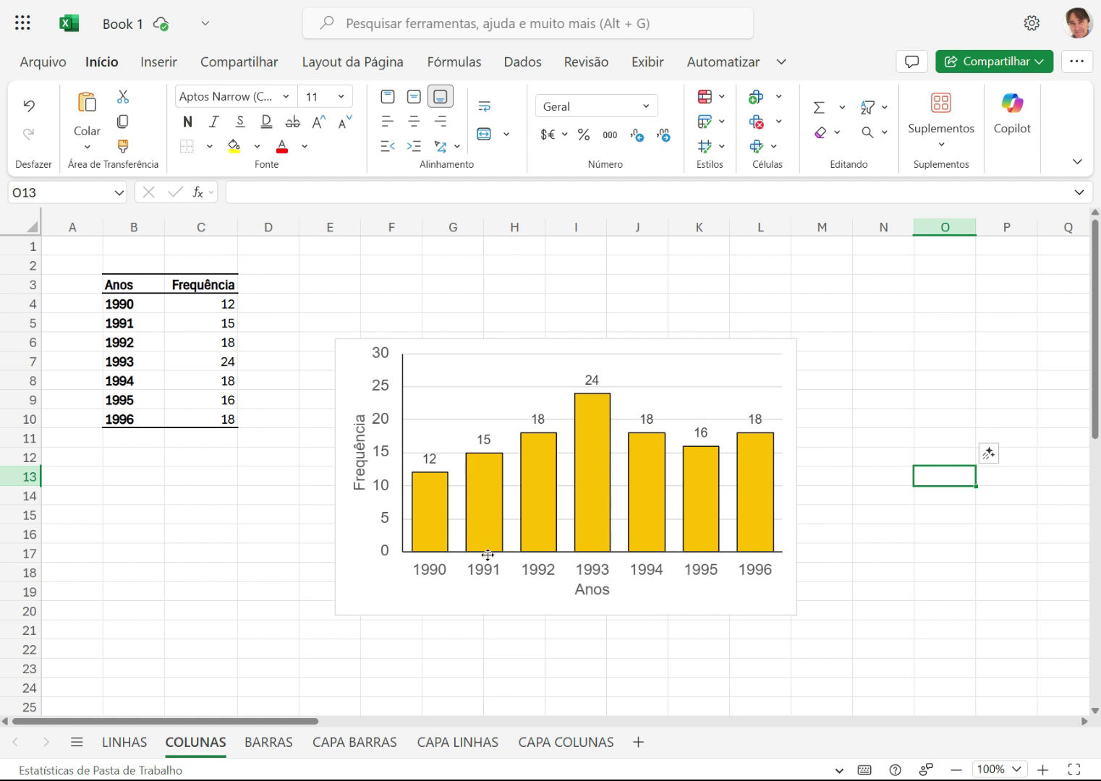
- Try a yellow fill for the whole chart area and clear it to no fill
right_click(754, 601)
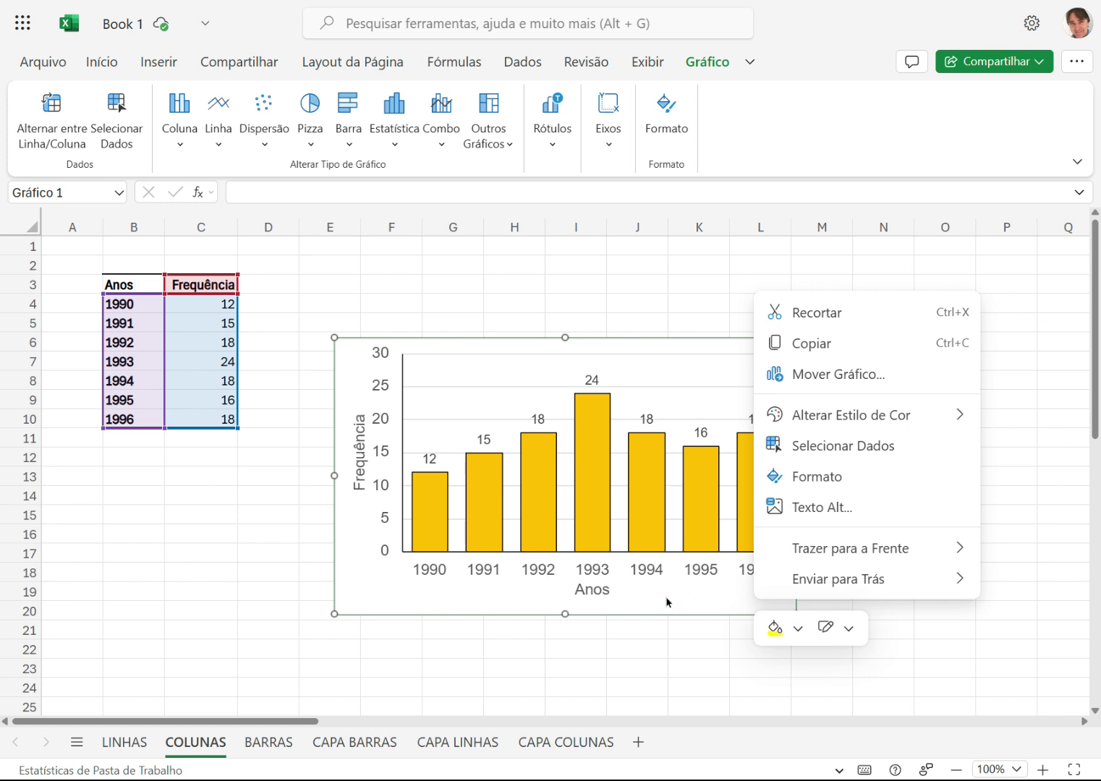
click(799, 630)
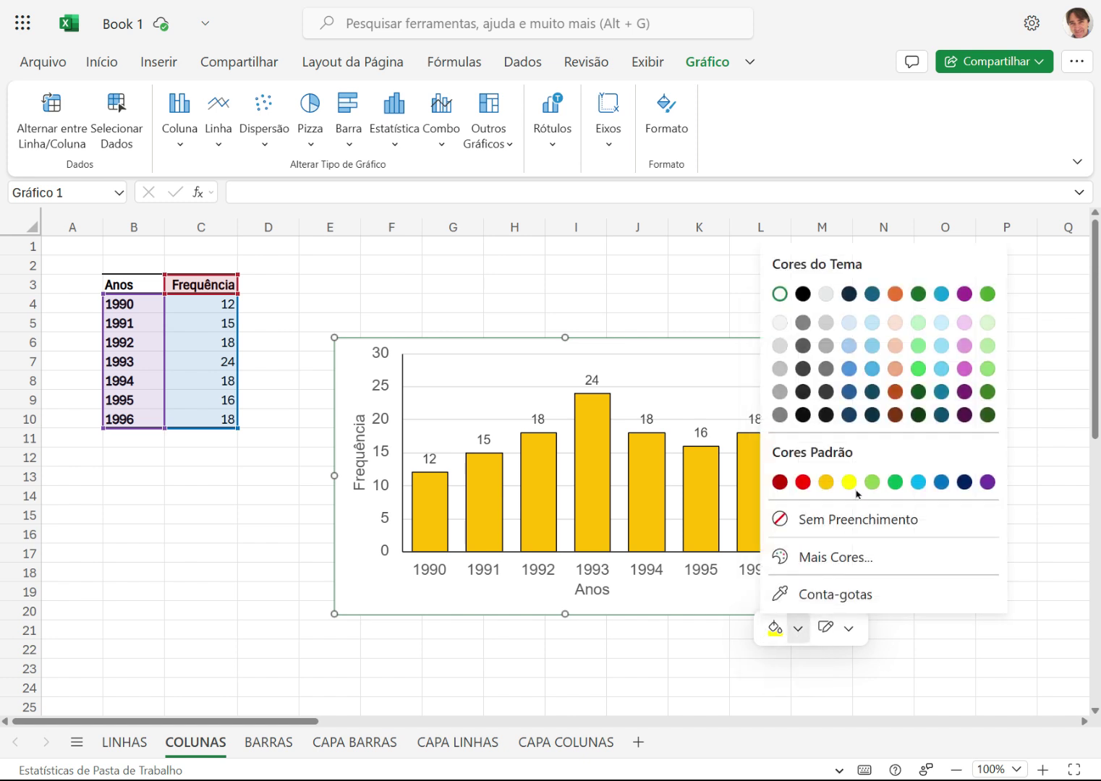
click(850, 482)
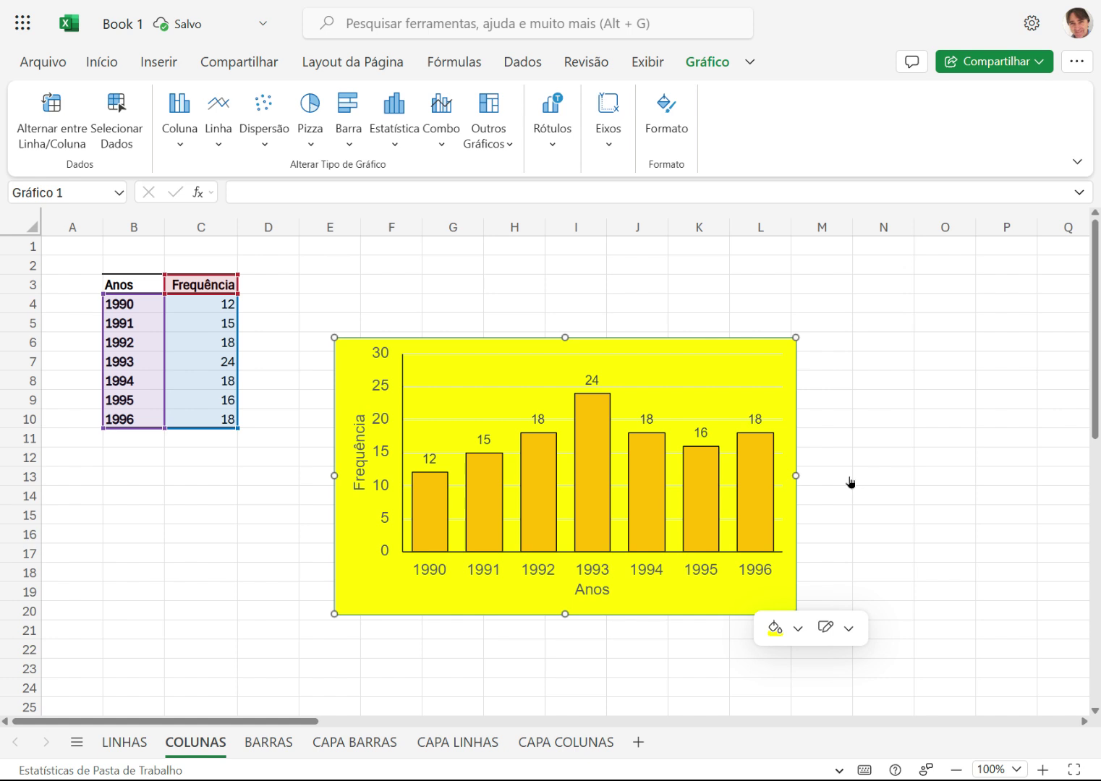
click(799, 631)
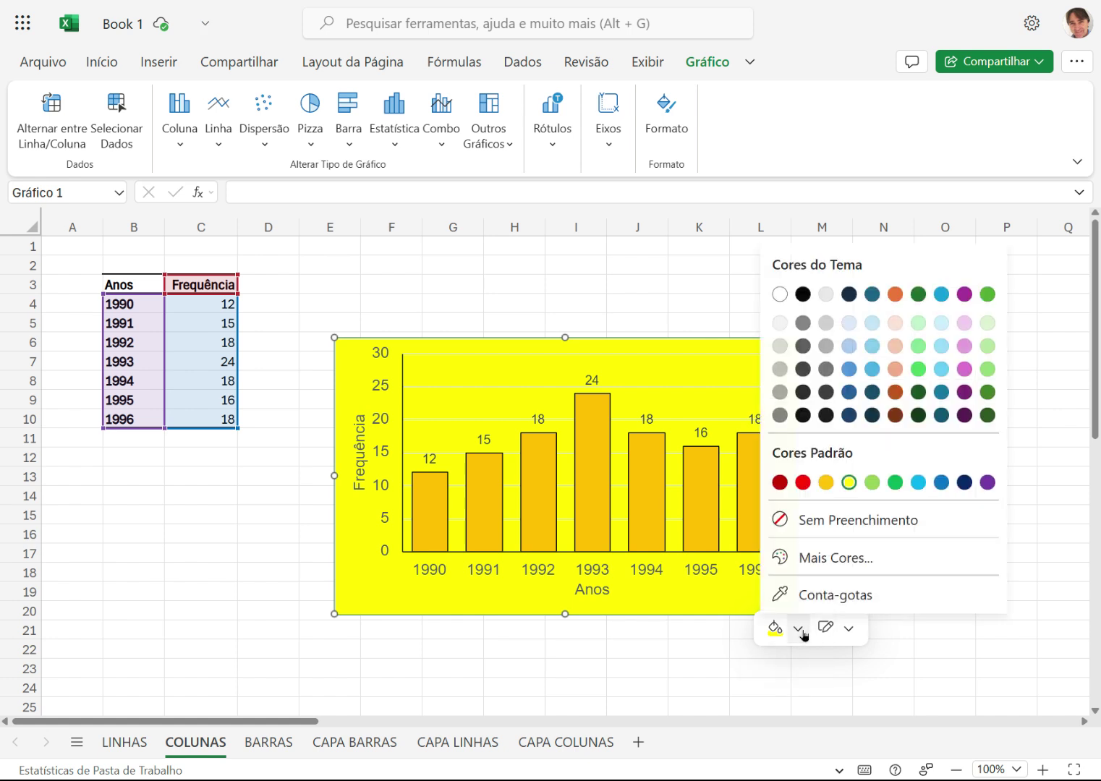
click(843, 526)
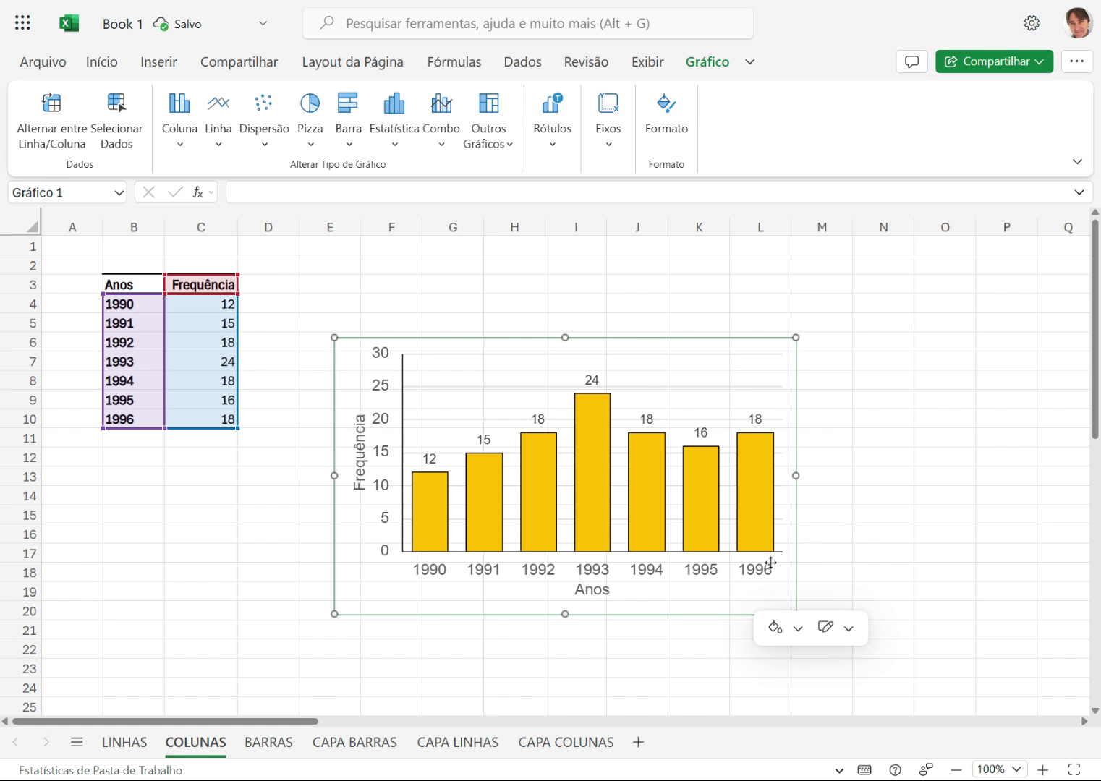
- Fill the chart area with white, remove its outline, and deselect the chart
click(798, 629)
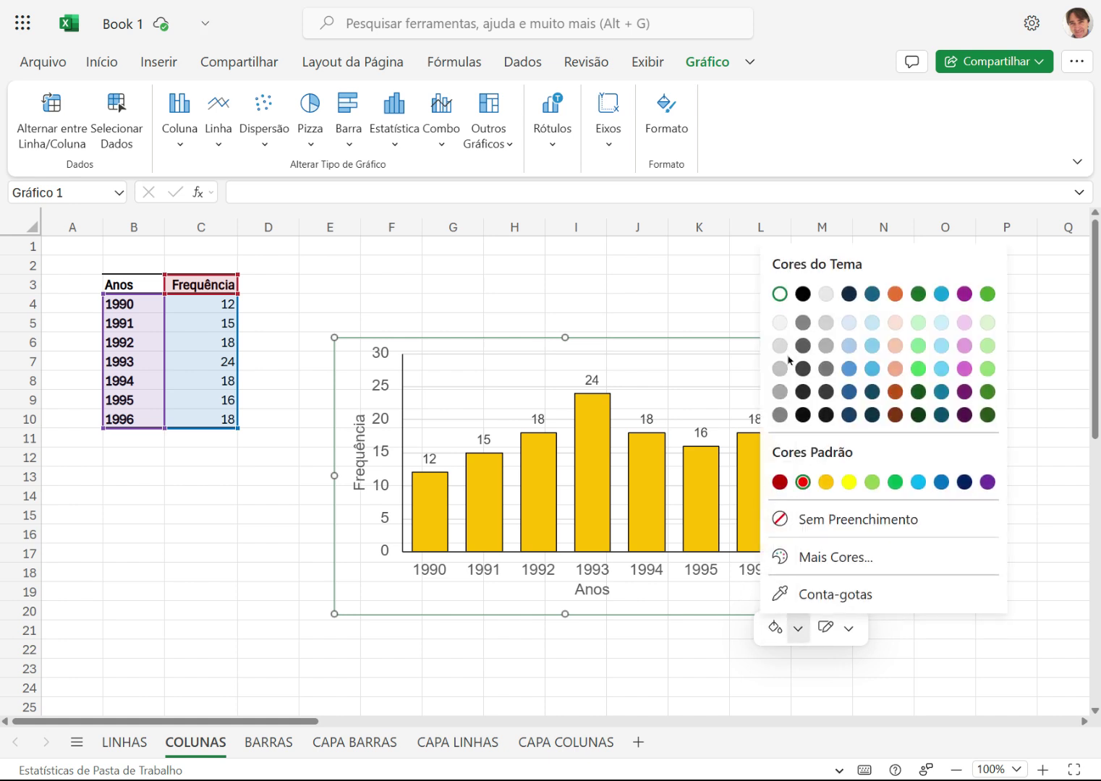
click(780, 294)
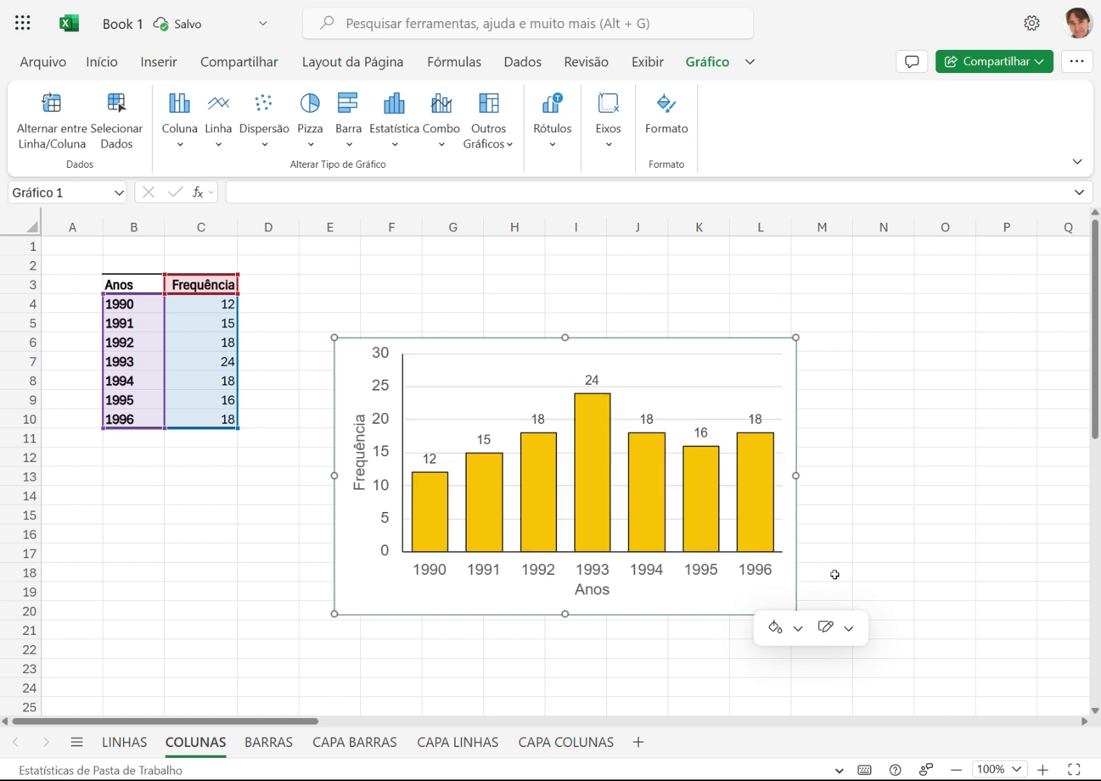
click(850, 629)
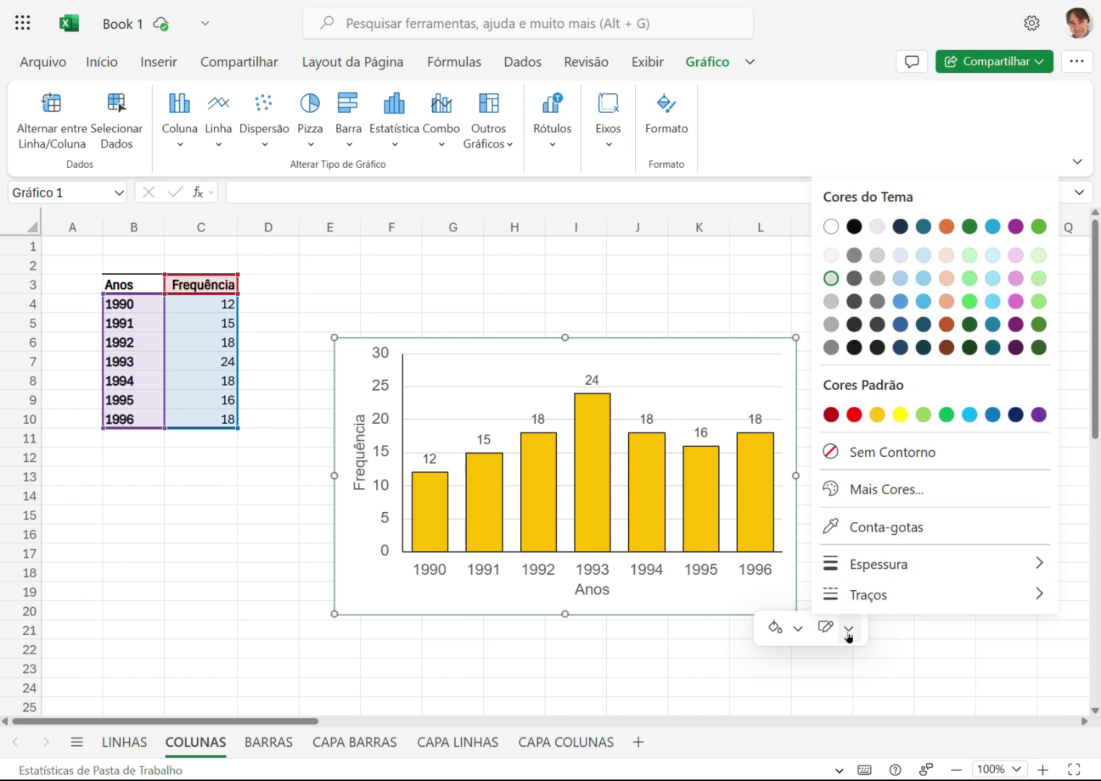
click(851, 459)
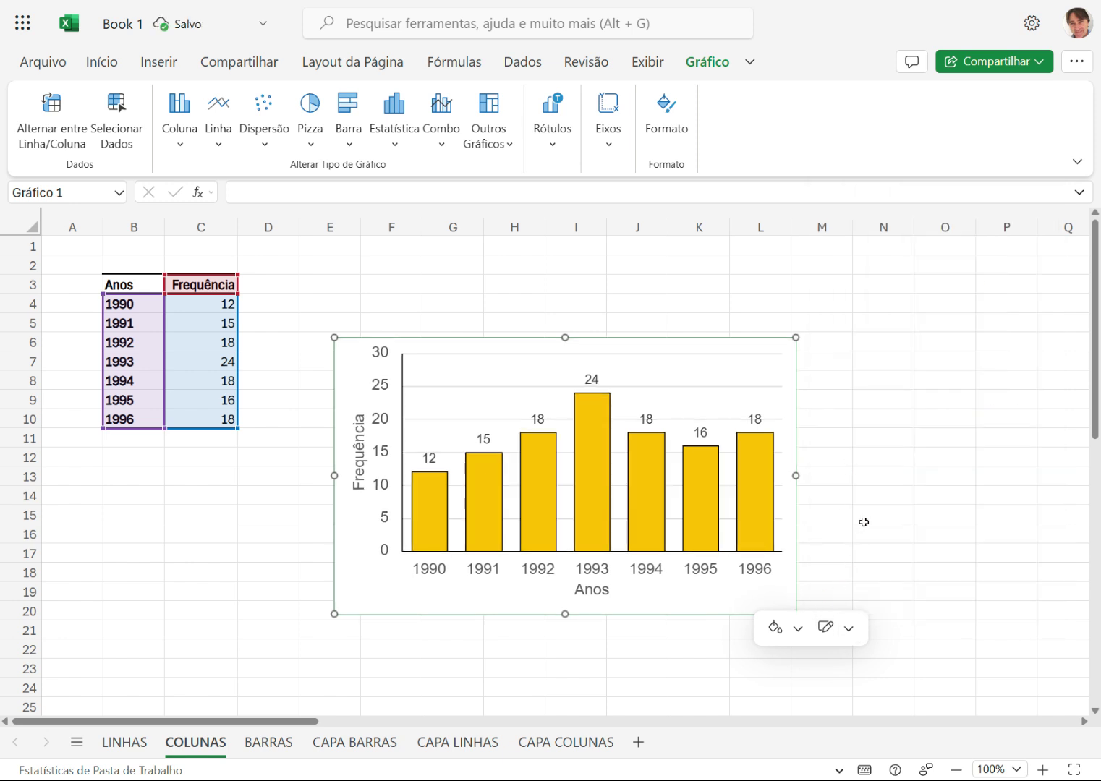
click(933, 510)
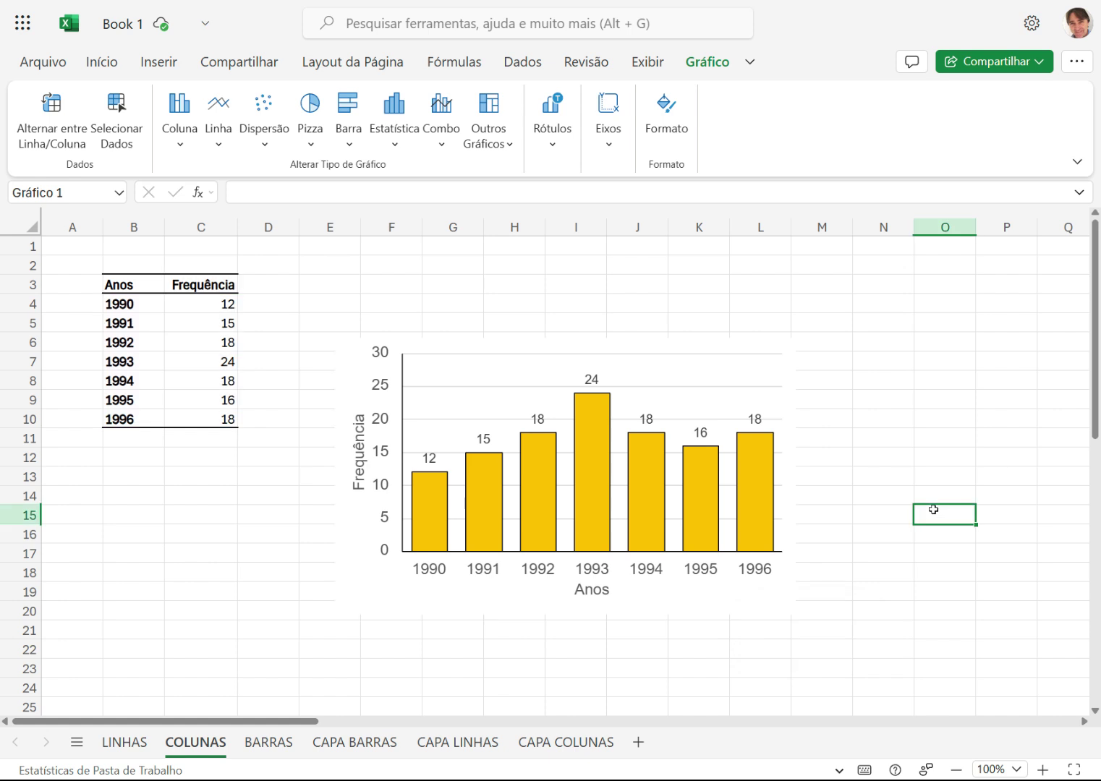